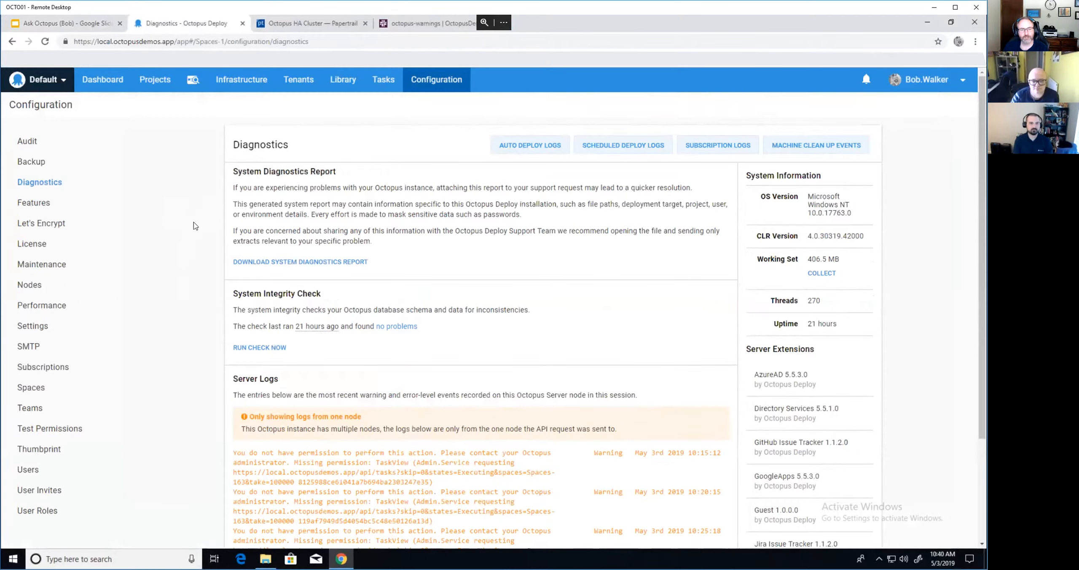
{"action": "scroll", "coordinate": [196, 226], "scroll_direction": "down", "scroll_amount": 2}
{"action": "scroll", "coordinate": [195, 226], "scroll_direction": "up", "scroll_amount": 2}
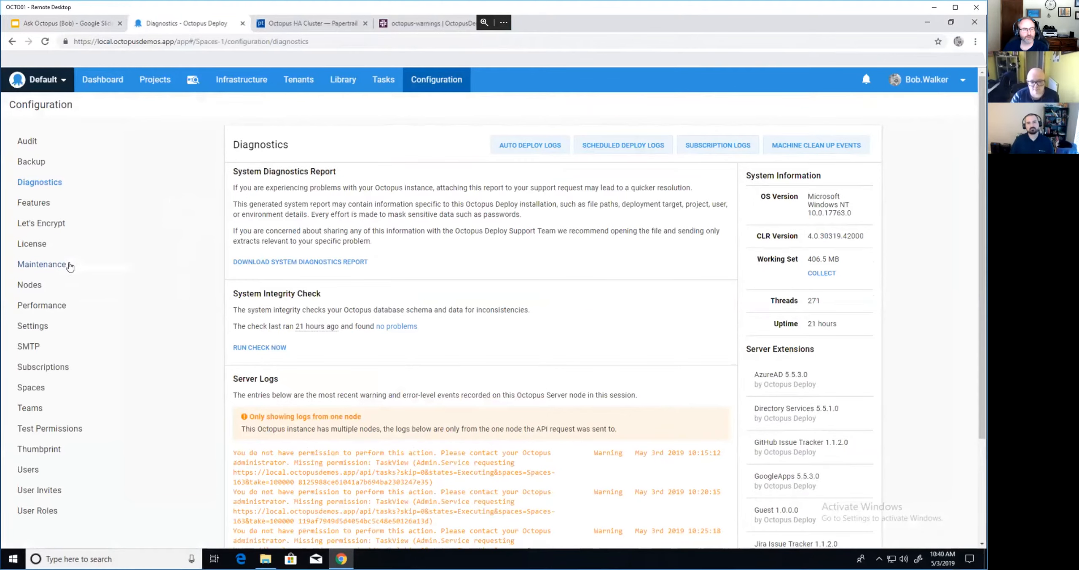
{"action": "left_click", "coordinate": [64, 286]}
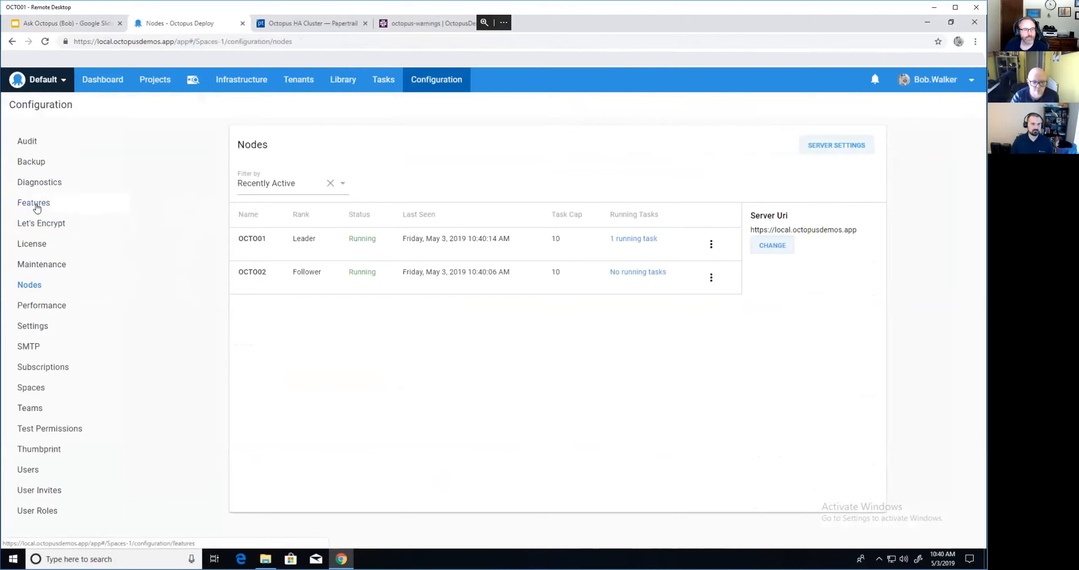
{"action": "left_click", "coordinate": [37, 185]}
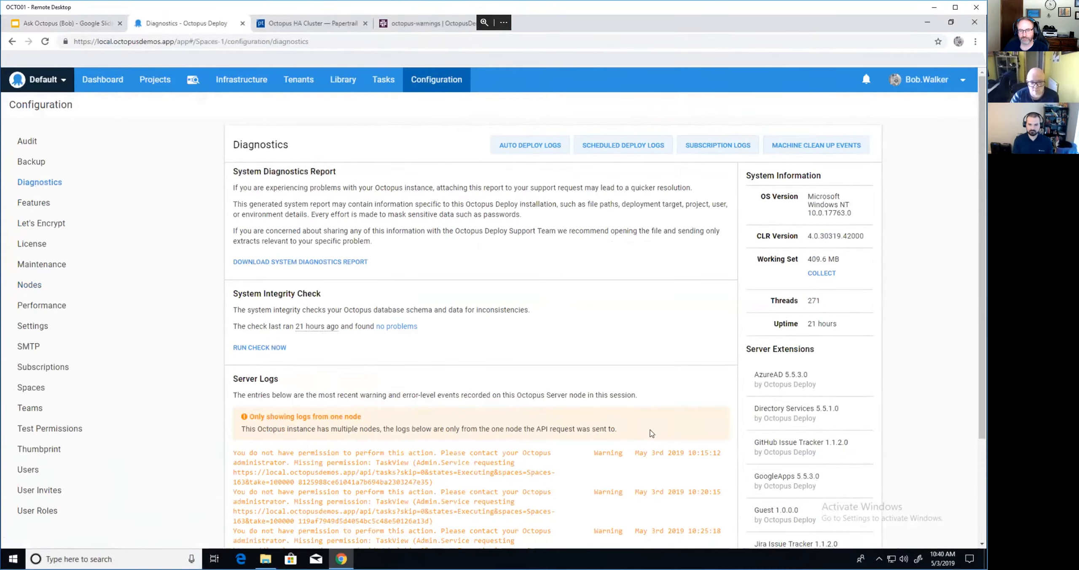
{"action": "left_click_drag", "start_coordinate": [616, 431], "coordinate": [230, 430]}
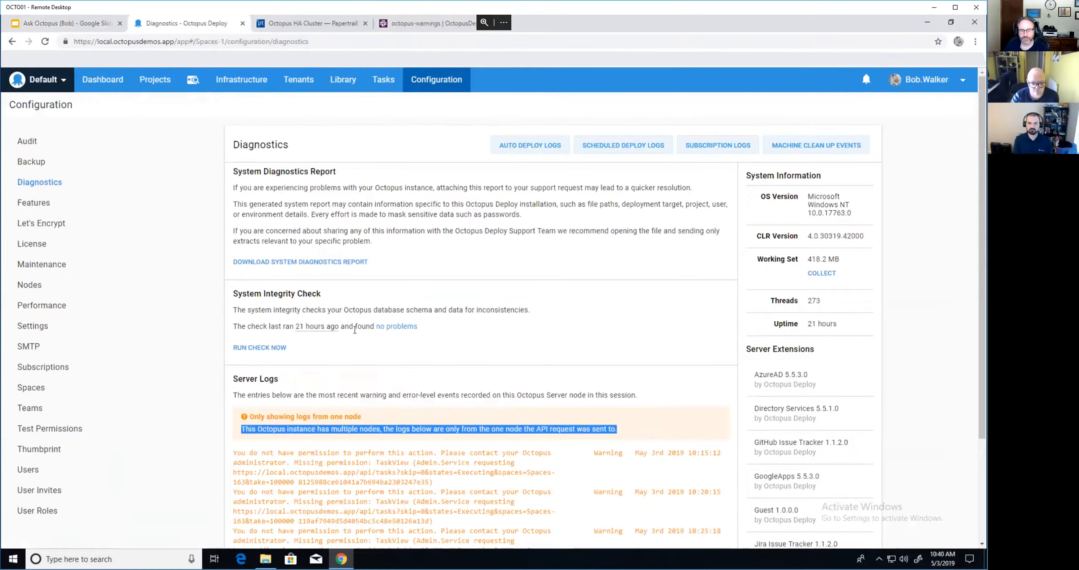
{"action": "scroll", "coordinate": [351, 308], "scroll_direction": "down", "scroll_amount": 3}
{"action": "scroll", "coordinate": [352, 308], "scroll_direction": "up", "scroll_amount": 3}
{"action": "scroll", "coordinate": [393, 319], "scroll_direction": "down", "scroll_amount": 3}
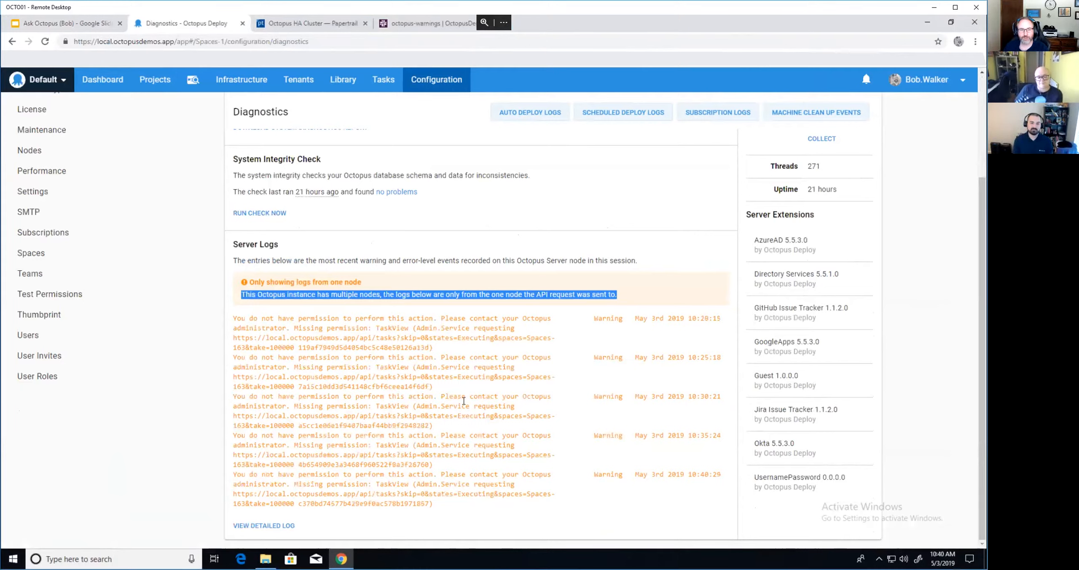
- In C:\Program Files\Octopus Deploy\Octopus, select the Octopus.Server.exe NLog config file and show its actions
{"action": "left_click", "coordinate": [271, 559]}
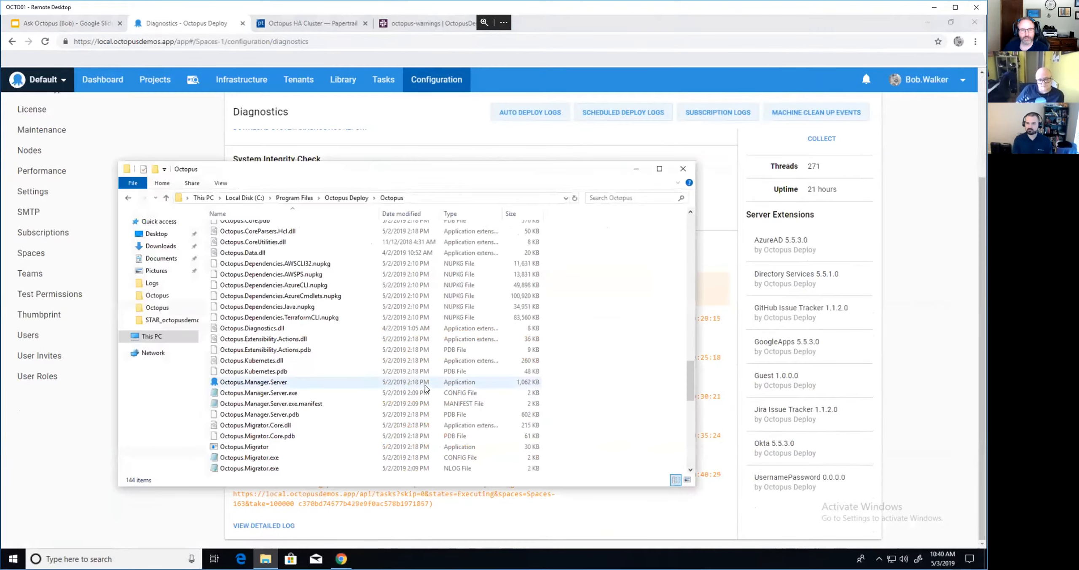
{"action": "left_click", "coordinate": [468, 199]}
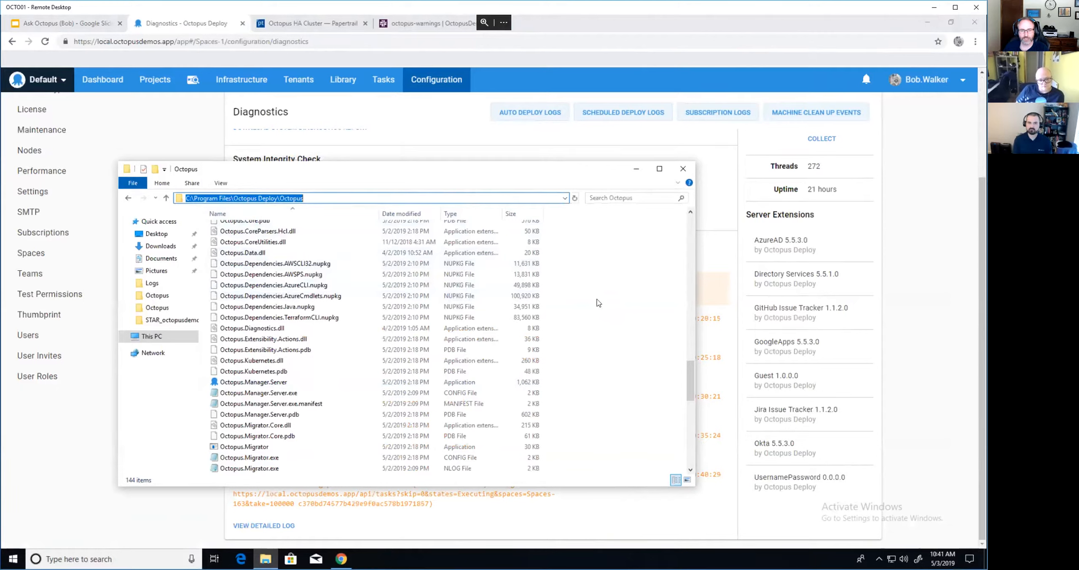
{"action": "left_click", "coordinate": [623, 305]}
{"action": "scroll", "coordinate": [624, 304], "scroll_direction": "down", "scroll_amount": 4}
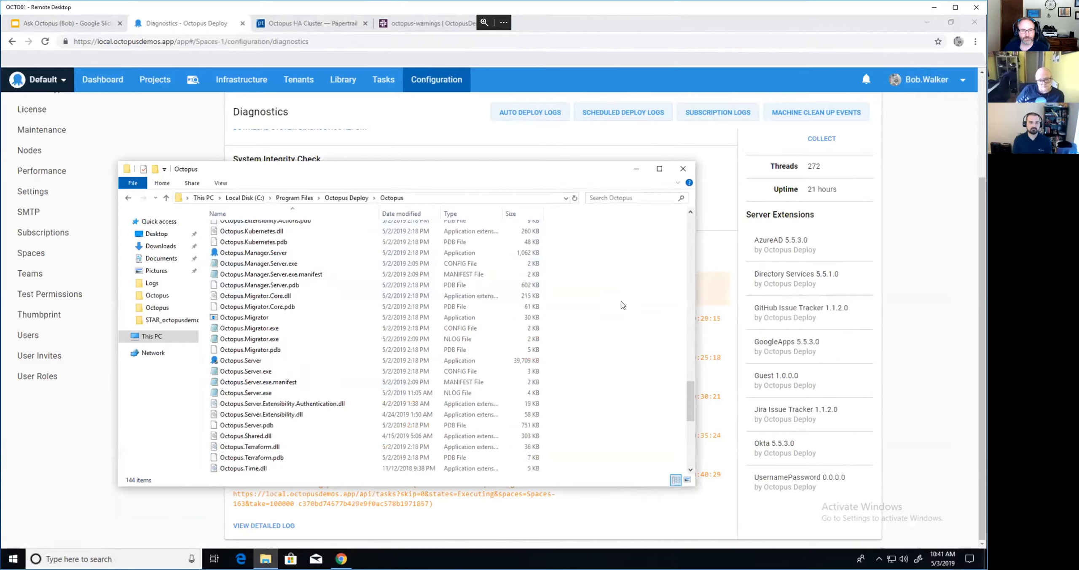
{"action": "scroll", "coordinate": [623, 304], "scroll_direction": "down", "scroll_amount": 2}
{"action": "left_click", "coordinate": [255, 331]}
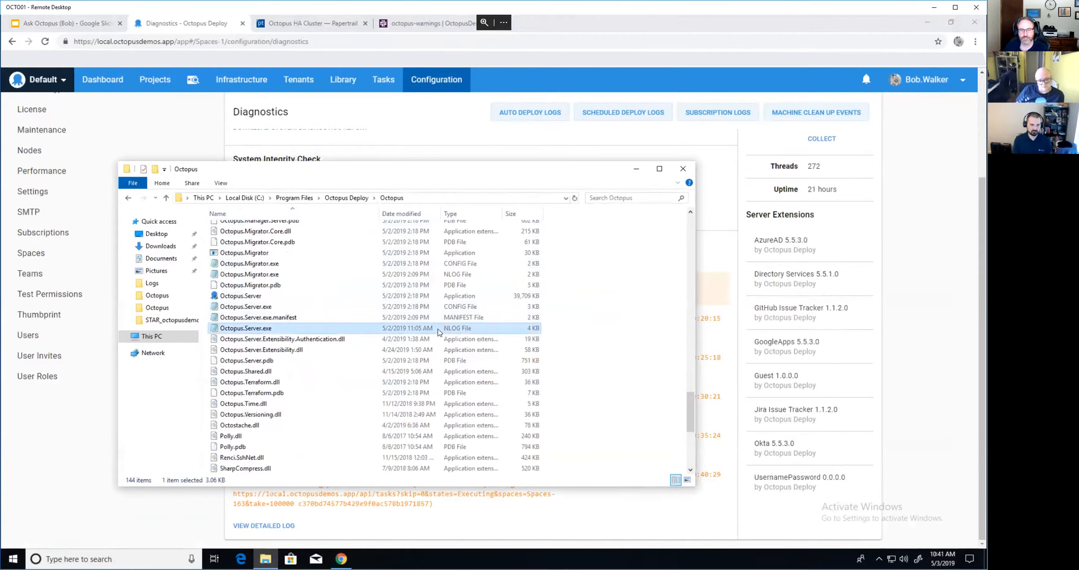
{"action": "right_click", "coordinate": [255, 331]}
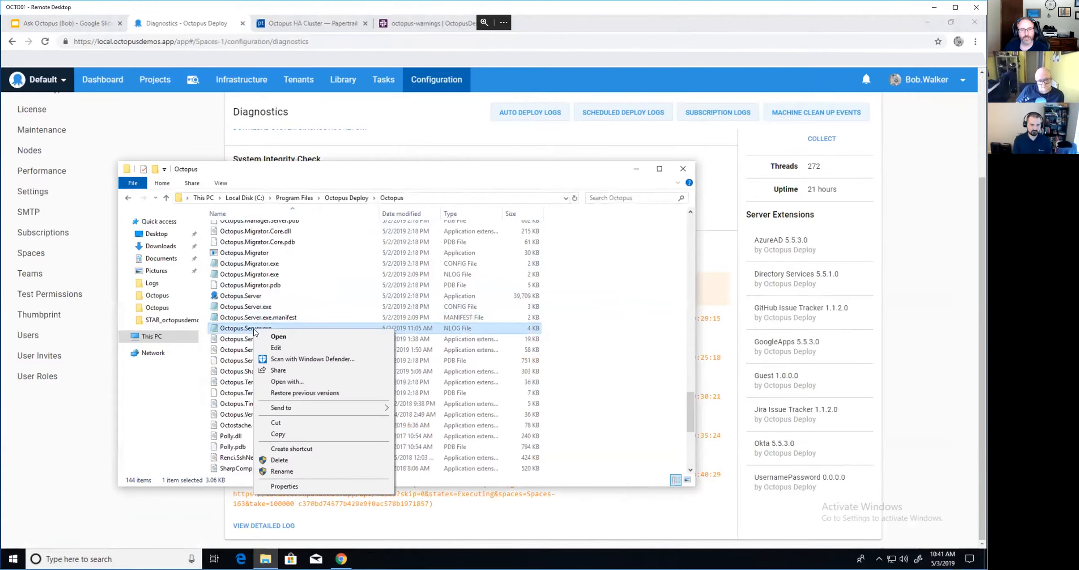
- Edit Octopus.Server.exe.nlog in Notepad, scroll to the Info-level logger rule, then back to the top
{"action": "left_click", "coordinate": [292, 348]}
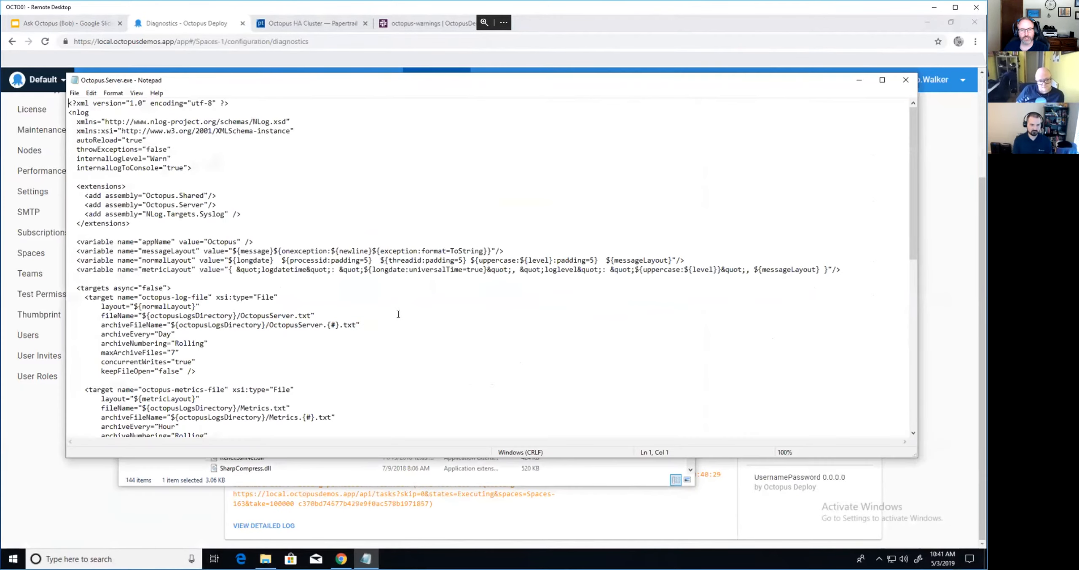
{"action": "scroll", "coordinate": [343, 176], "scroll_direction": "down", "scroll_amount": 4}
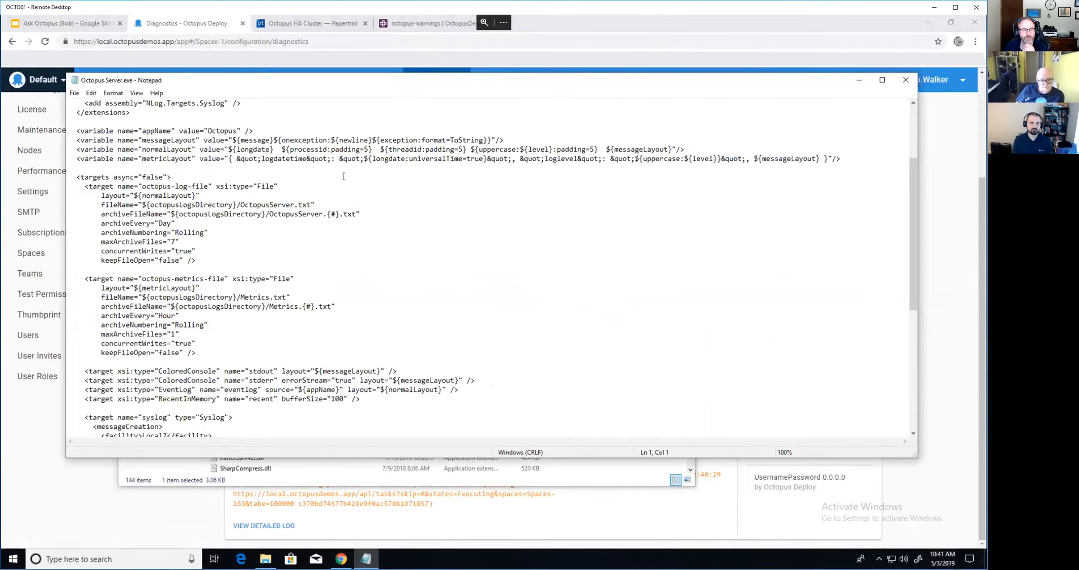
{"action": "scroll", "coordinate": [344, 176], "scroll_direction": "down", "scroll_amount": 9}
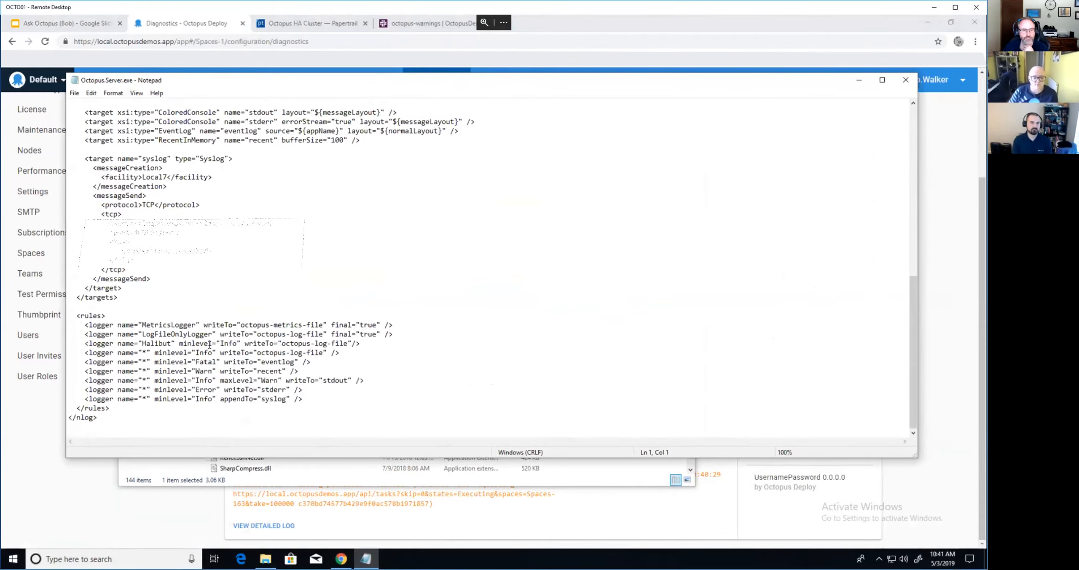
{"action": "double_click", "coordinate": [205, 353]}
{"action": "left_click", "coordinate": [206, 353]}
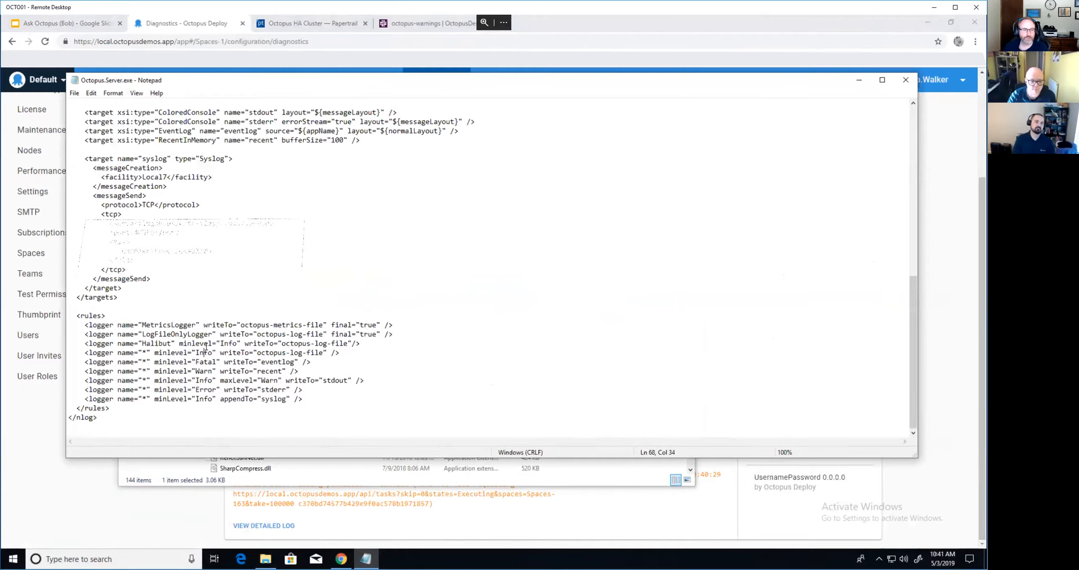
{"action": "scroll", "coordinate": [203, 299], "scroll_direction": "up", "scroll_amount": 15}
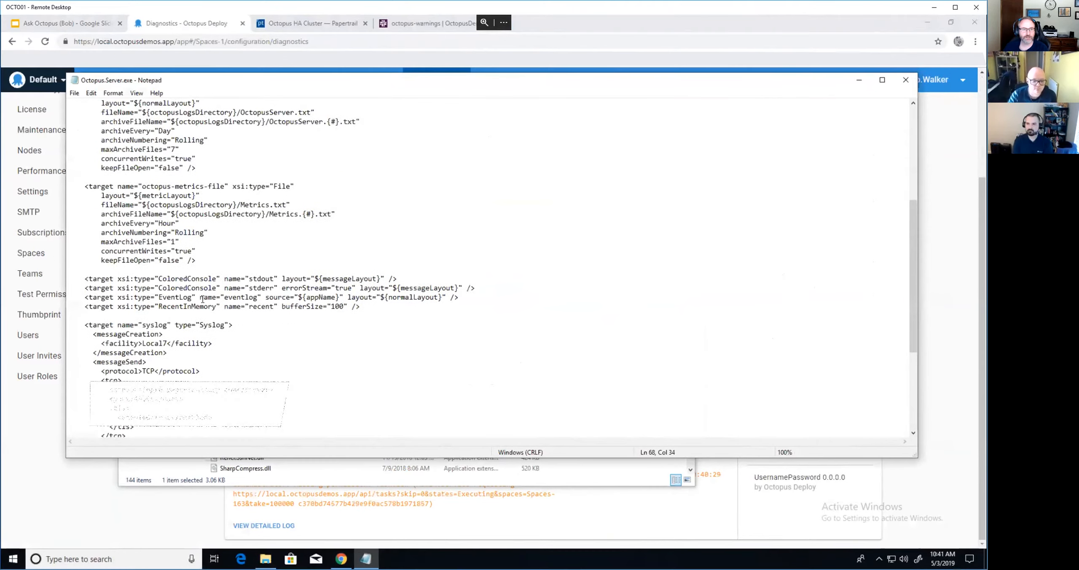
{"action": "scroll", "coordinate": [203, 299], "scroll_direction": "up", "scroll_amount": 2}
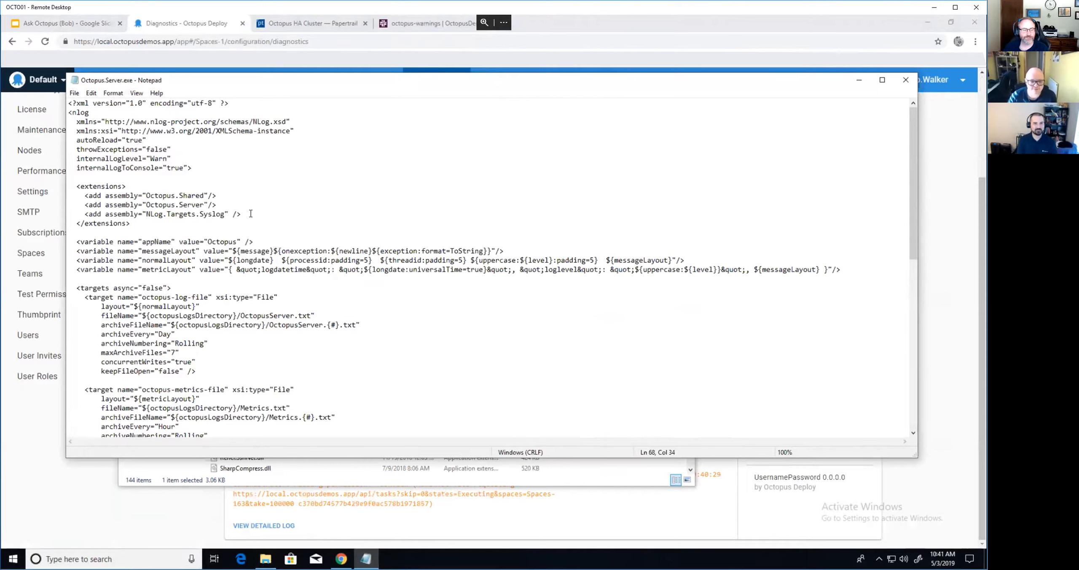
- Highlight the NLog.Targets.Syslog assembly line in the config, then clear the selection
{"action": "left_click_drag", "start_coordinate": [251, 214], "coordinate": [84, 213]}
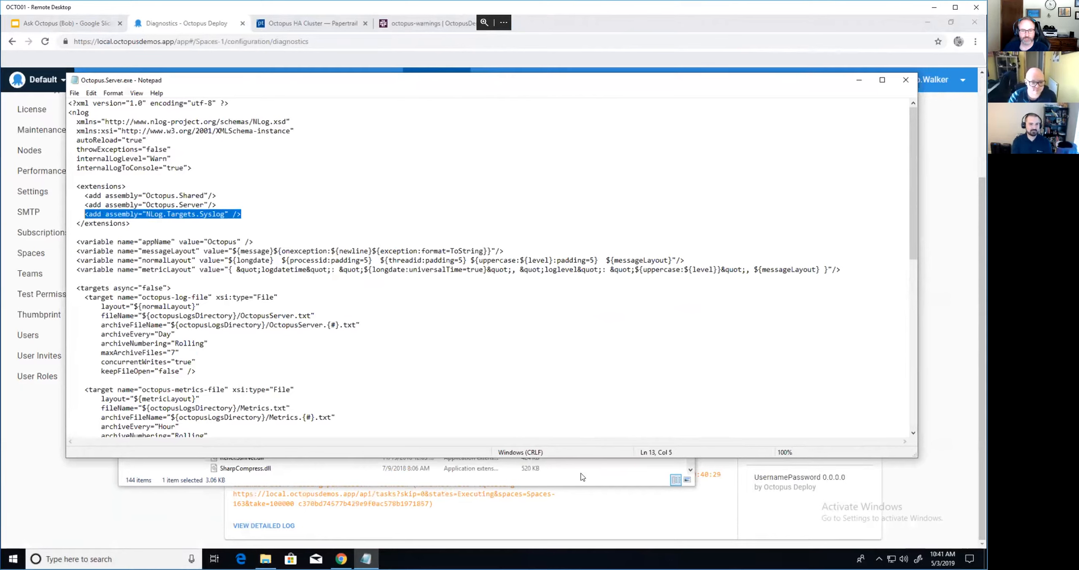
{"action": "left_click", "coordinate": [597, 470]}
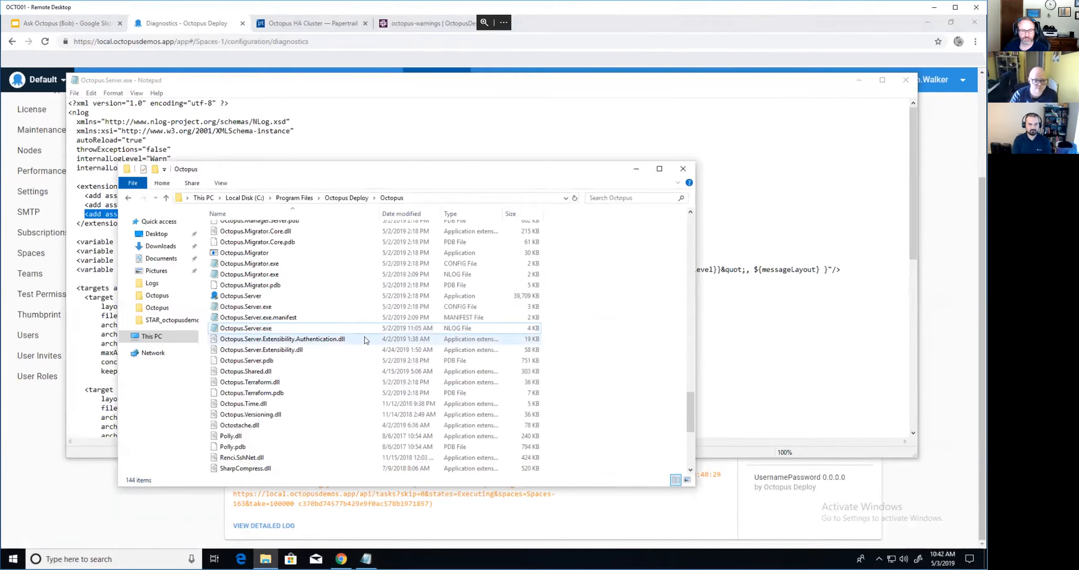
{"action": "left_click", "coordinate": [360, 92]}
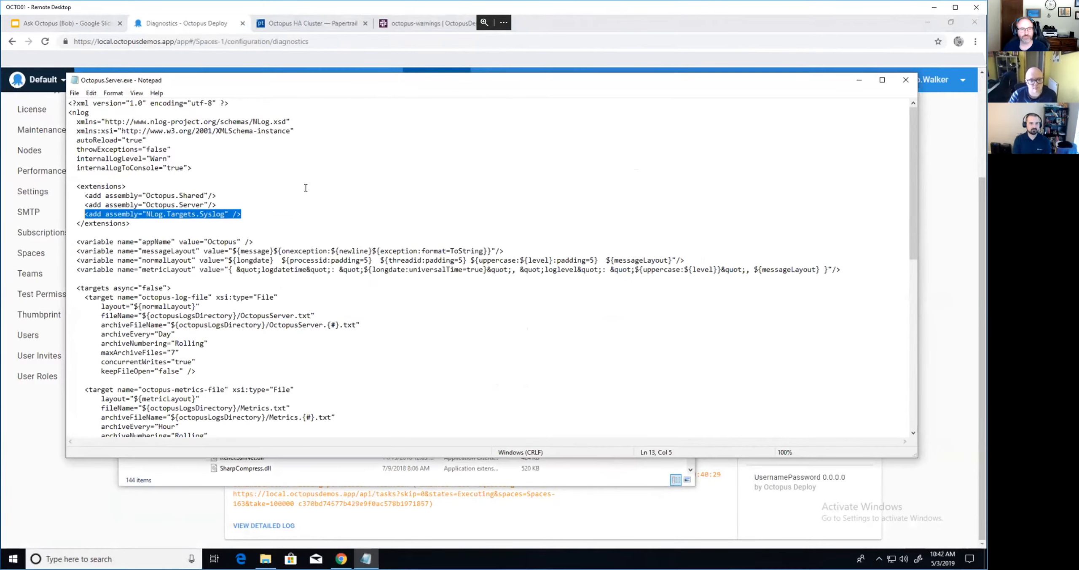
{"action": "left_click", "coordinate": [264, 211]}
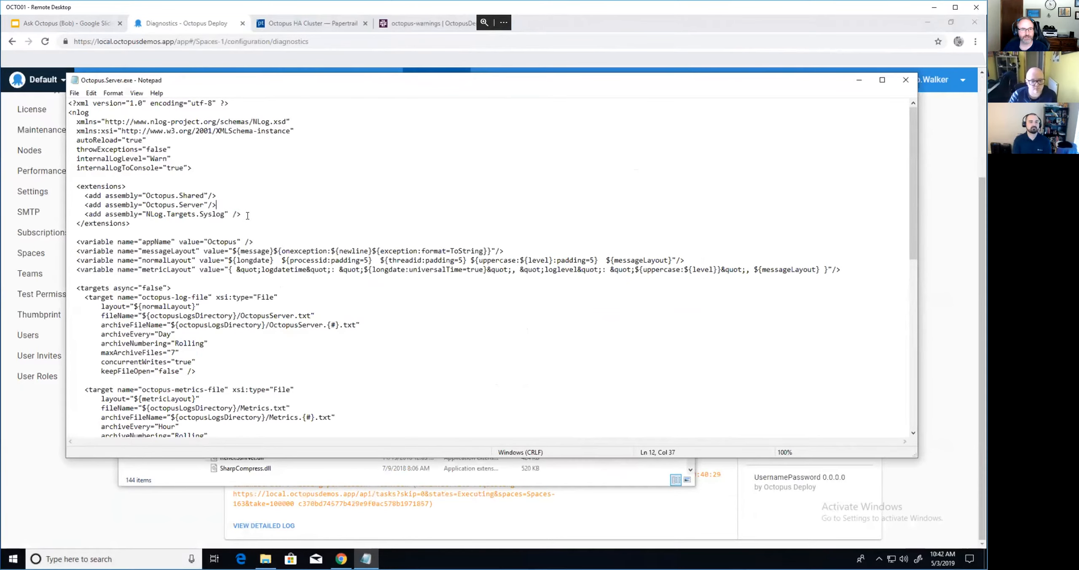
{"action": "scroll", "coordinate": [333, 233], "scroll_direction": "down", "scroll_amount": 10}
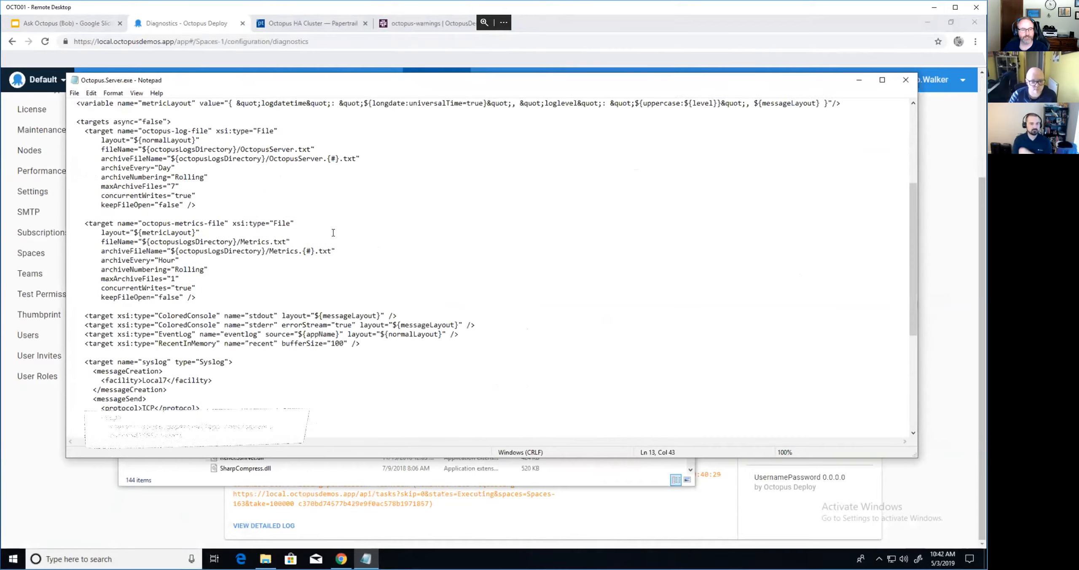
- Review the syslog target block and the rule sending Info logs to syslog, then switch to Papertrail
{"action": "left_click_drag", "start_coordinate": [76, 250], "coordinate": [184, 383]}
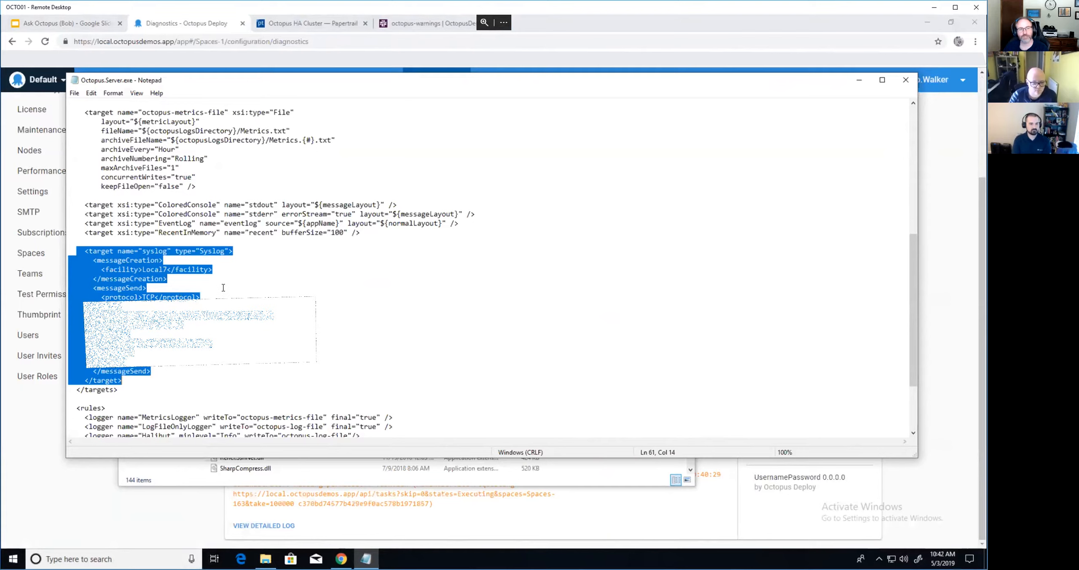
{"action": "scroll", "coordinate": [292, 291], "scroll_direction": "down", "scroll_amount": 3}
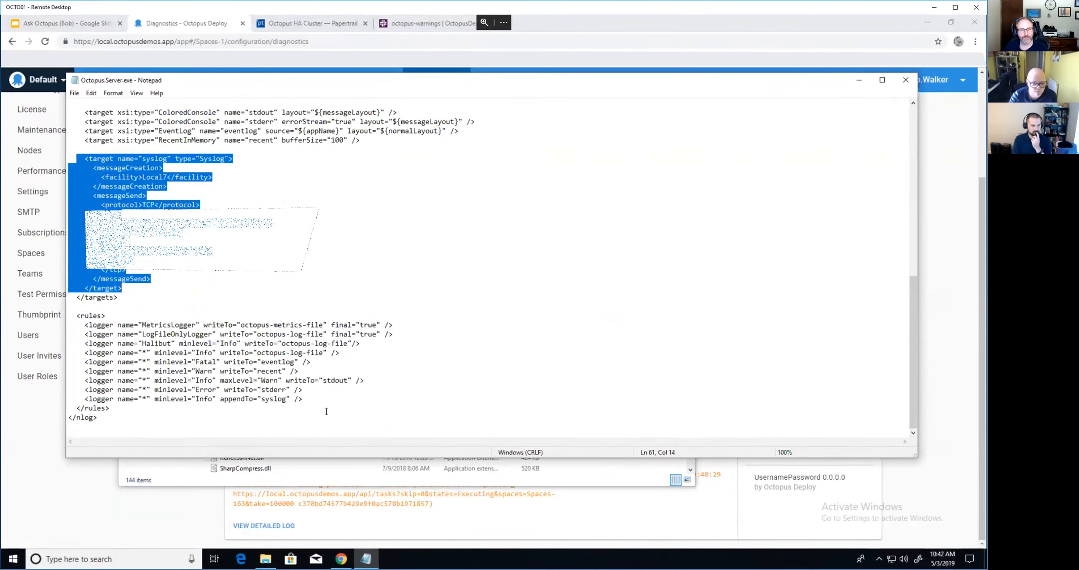
{"action": "left_click_drag", "start_coordinate": [315, 400], "coordinate": [80, 397]}
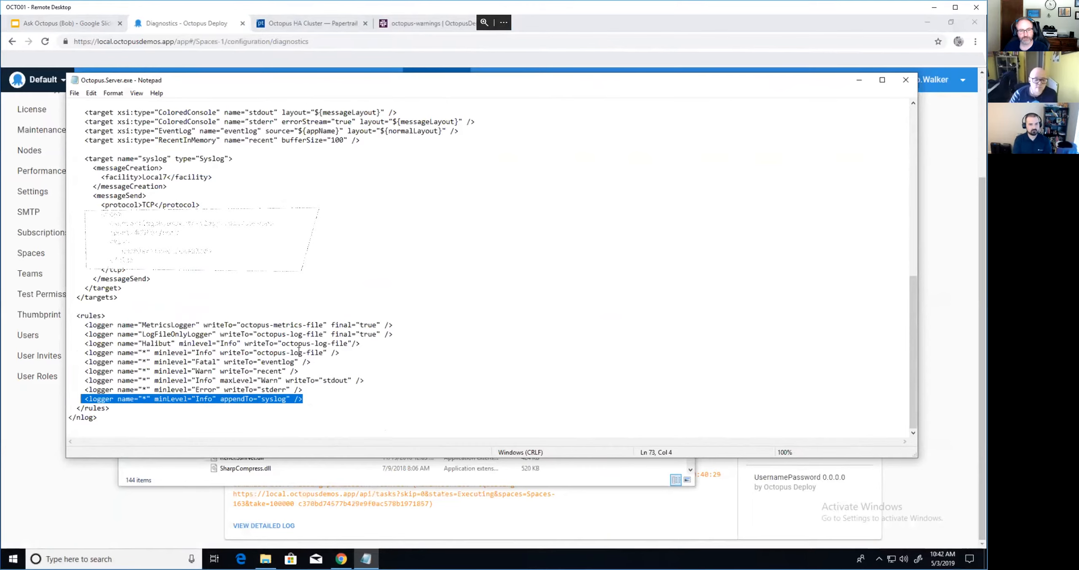
{"action": "left_click", "coordinate": [298, 259]}
{"action": "scroll", "coordinate": [298, 259], "scroll_direction": "up", "scroll_amount": 2}
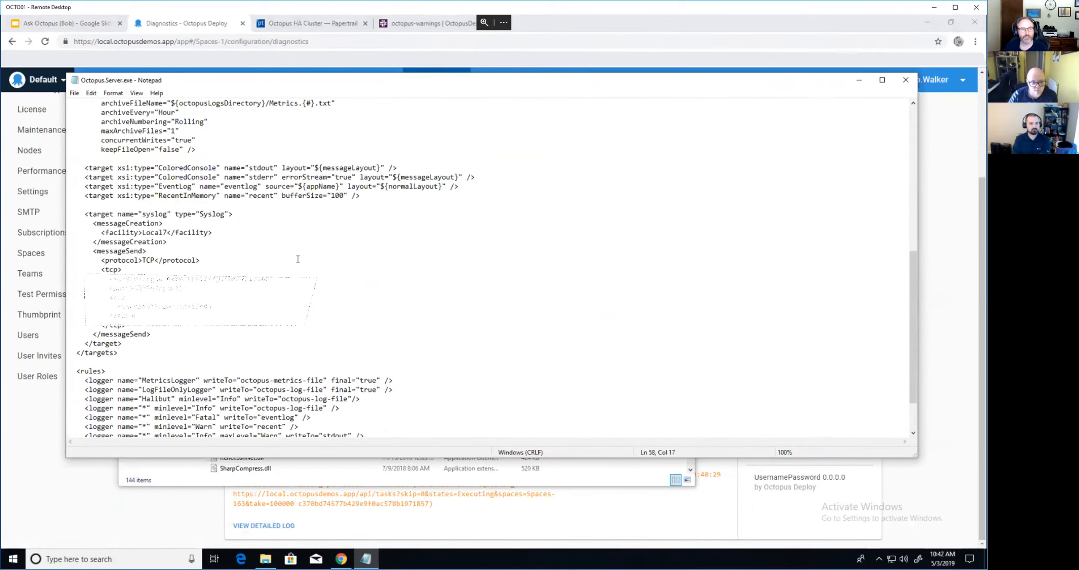
{"action": "left_click", "coordinate": [313, 26]}
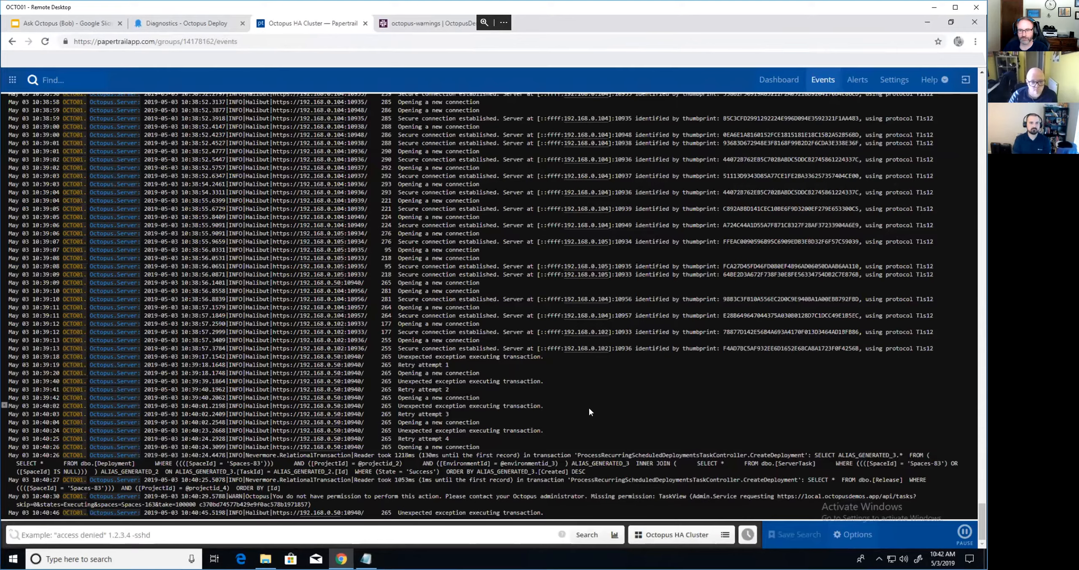
- Highlight the WARN permission message in the cluster events, then go to the Dashboard
{"action": "scroll", "coordinate": [589, 408], "scroll_direction": "up", "scroll_amount": 10}
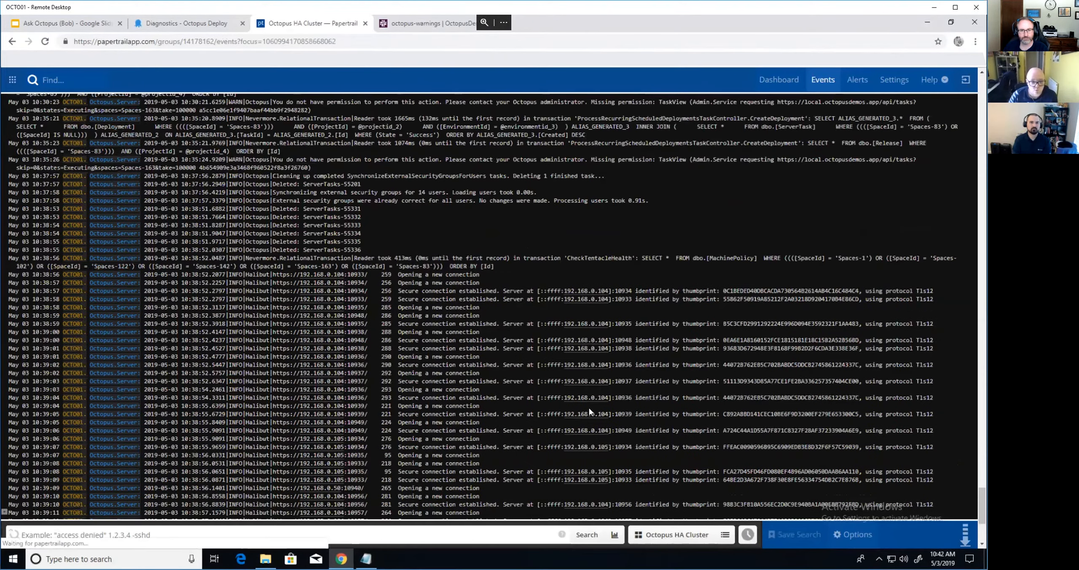
{"action": "scroll", "coordinate": [594, 413], "scroll_direction": "up", "scroll_amount": 5}
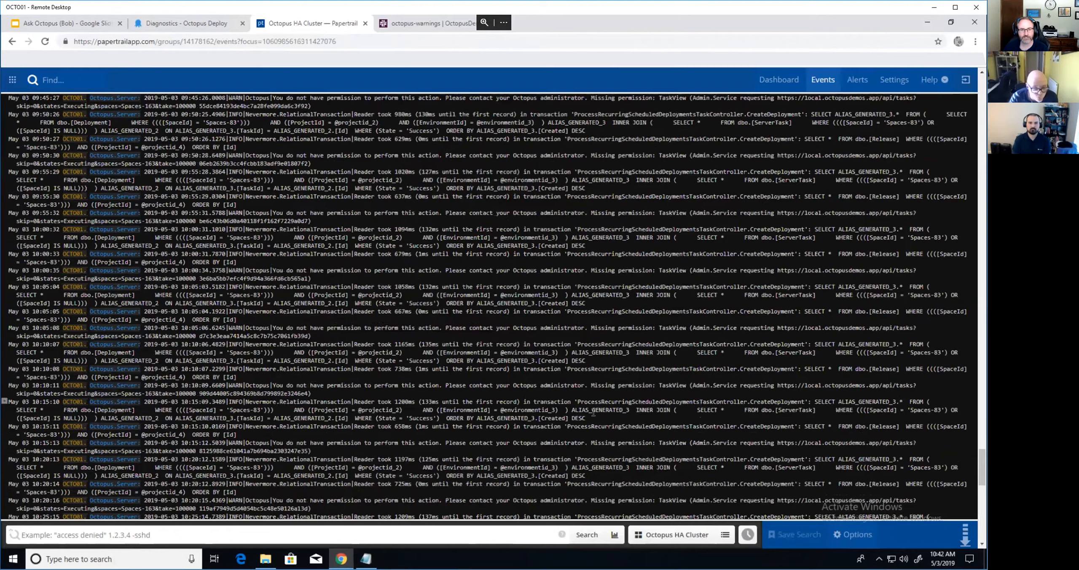
{"action": "left_click_drag", "start_coordinate": [248, 270], "coordinate": [317, 280]}
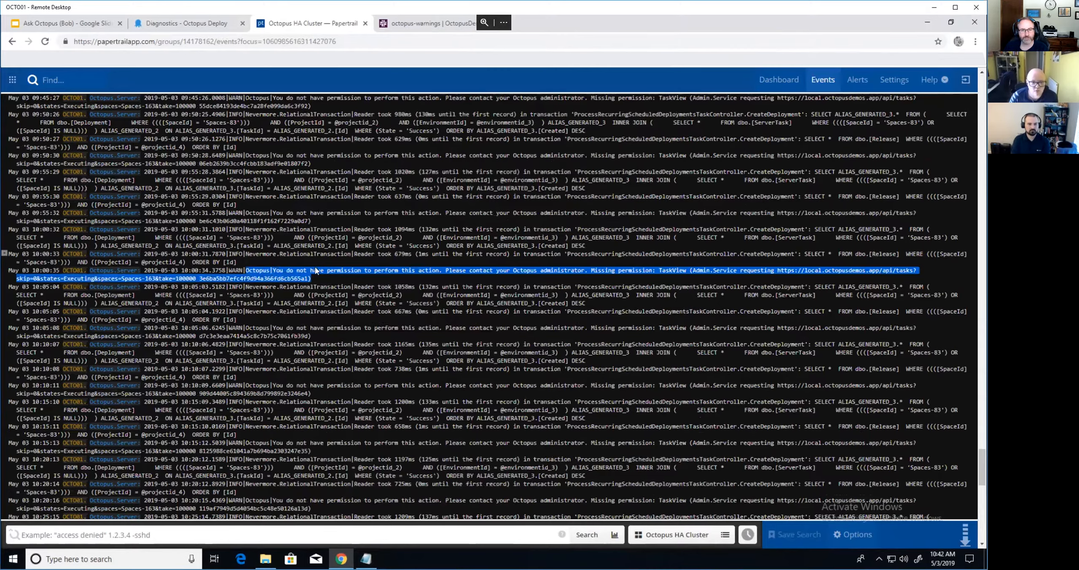
{"action": "scroll", "coordinate": [315, 277], "scroll_direction": "down", "scroll_amount": 7}
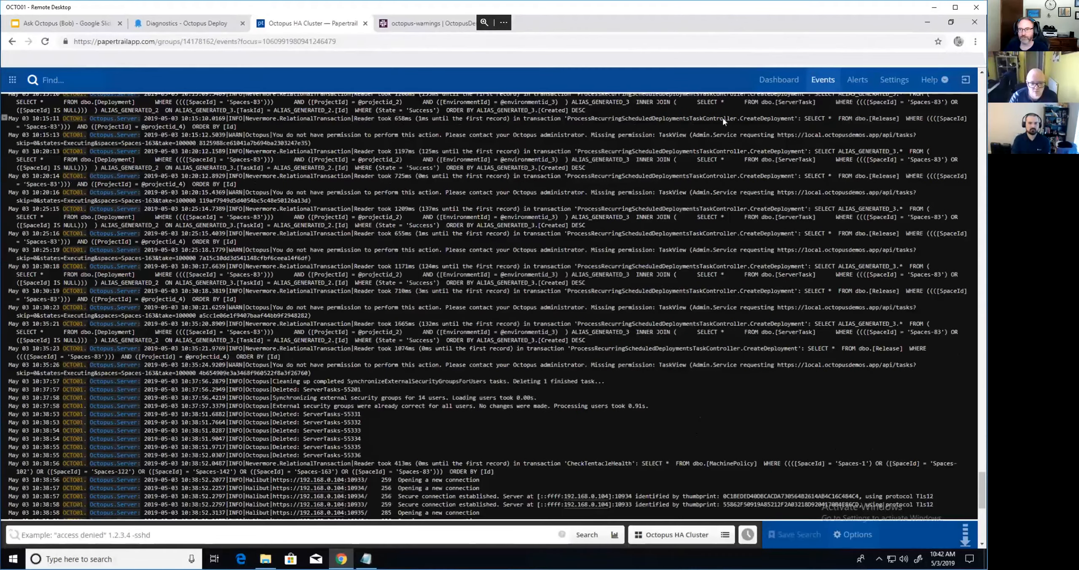
{"action": "left_click", "coordinate": [778, 80]}
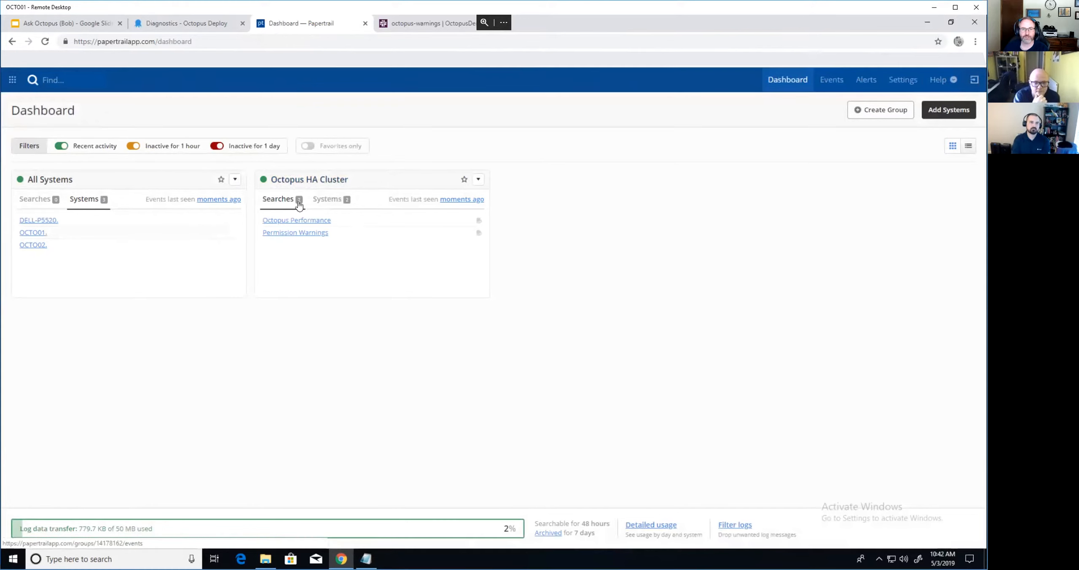
- List the Octopus HA Cluster systems, open its events, and select the permission warning text
{"action": "left_click", "coordinate": [324, 209]}
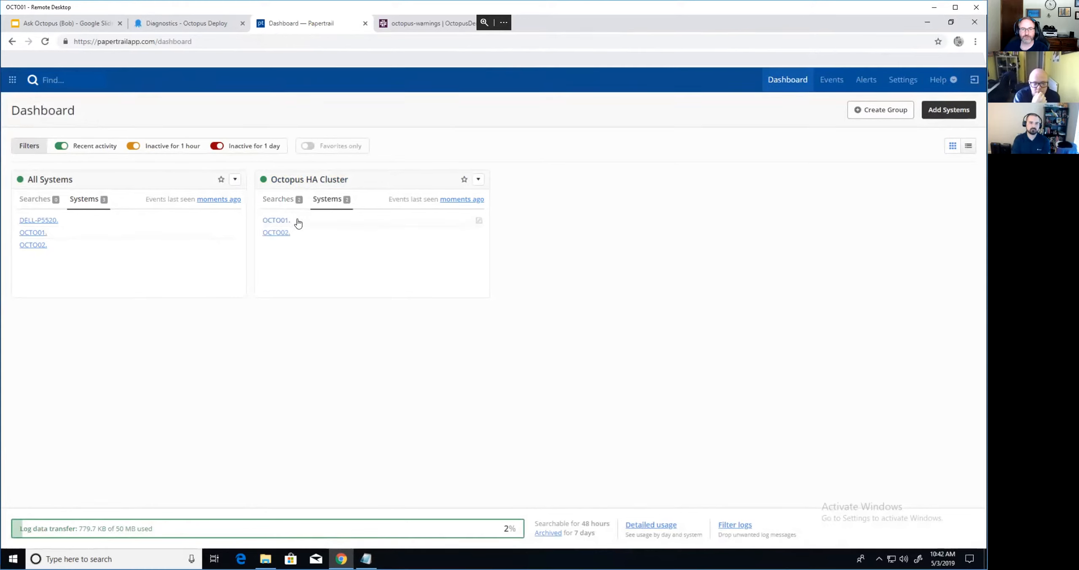
{"action": "left_click", "coordinate": [297, 181]}
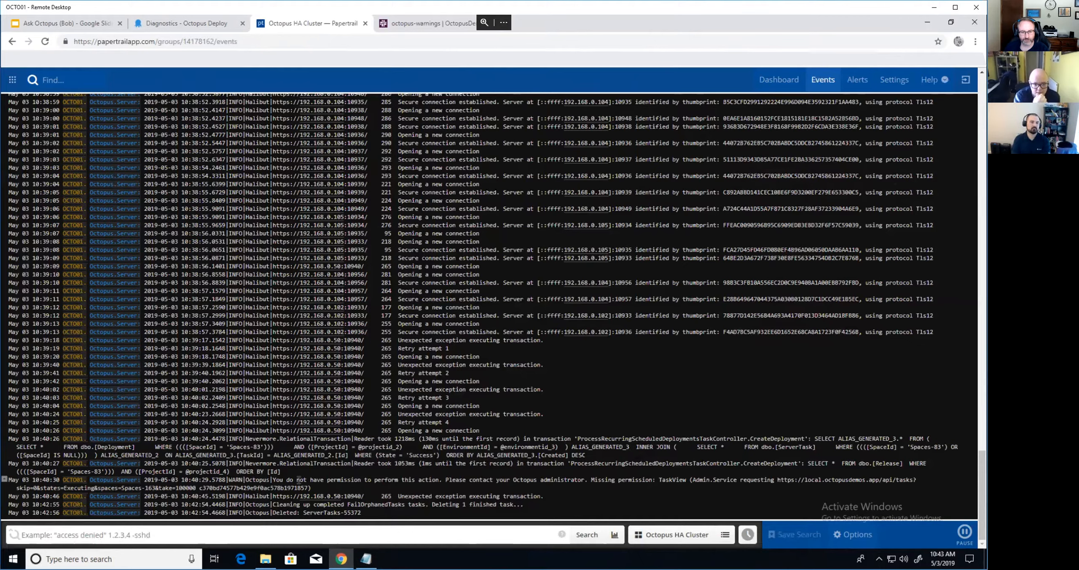
{"action": "left_click_drag", "start_coordinate": [273, 480], "coordinate": [435, 480]}
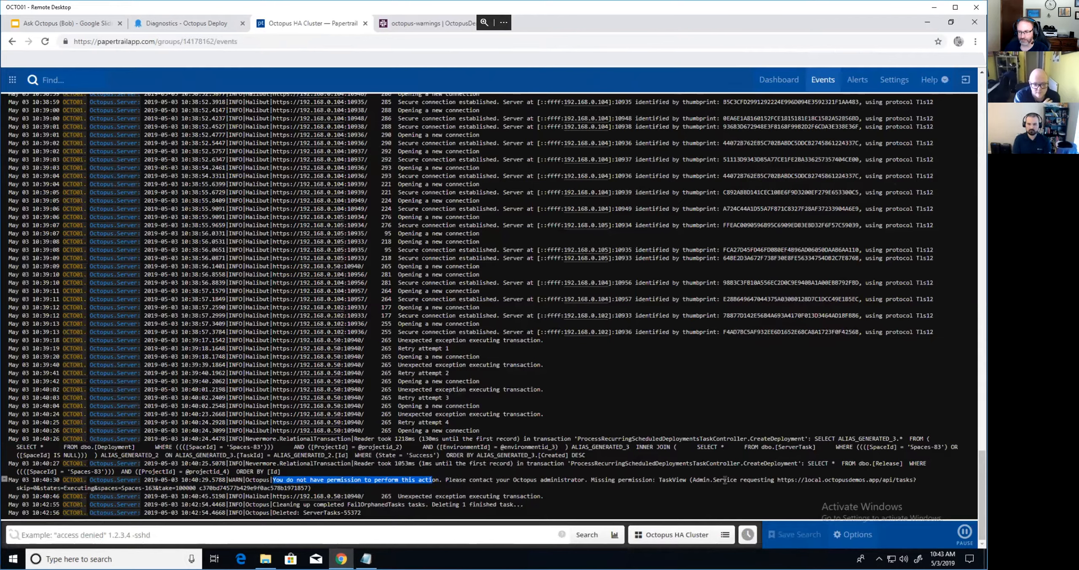
- Search the cluster's events for 'You do not have permission'
{"action": "left_click", "coordinate": [332, 534]}
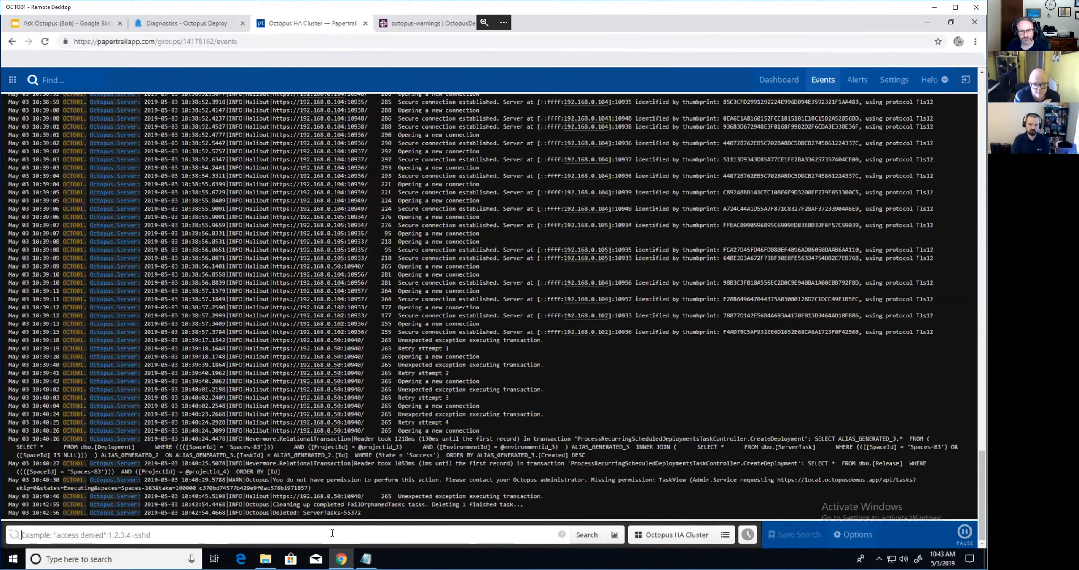
{"action": "type", "text": "You do you nt"}
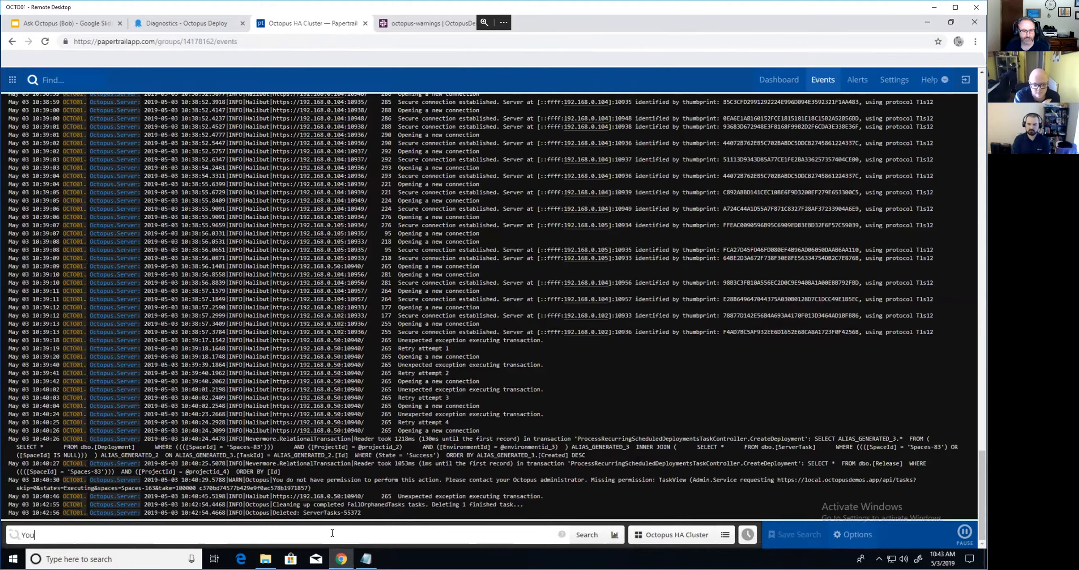
{"action": "key", "text": "BackSpace"}
{"action": "key", "text": "BackSpace"}
{"action": "type", "text": "not have permission"}
{"action": "key", "text": "Return"}
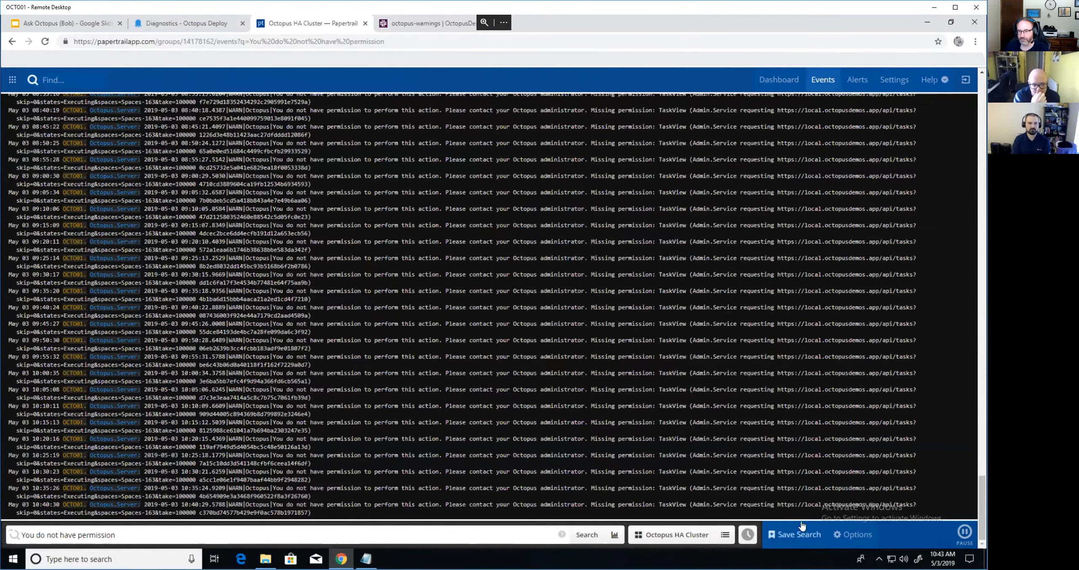
- Inspect the Permission Warnings alert's query and Slack settings, then switch to #octopus-warnings in Slack
{"action": "left_click", "coordinate": [808, 533]}
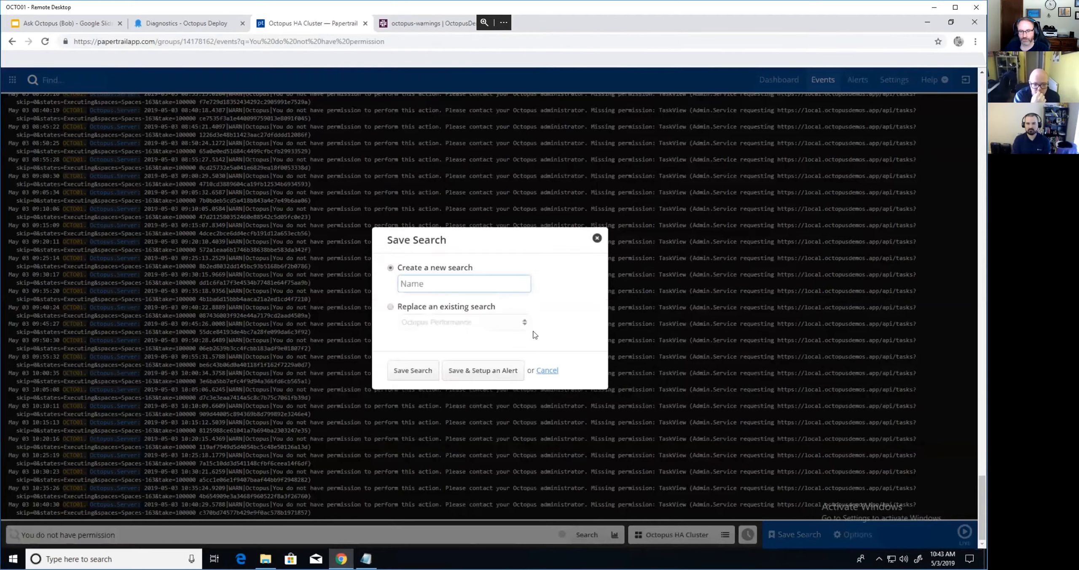
{"action": "left_click", "coordinate": [598, 238]}
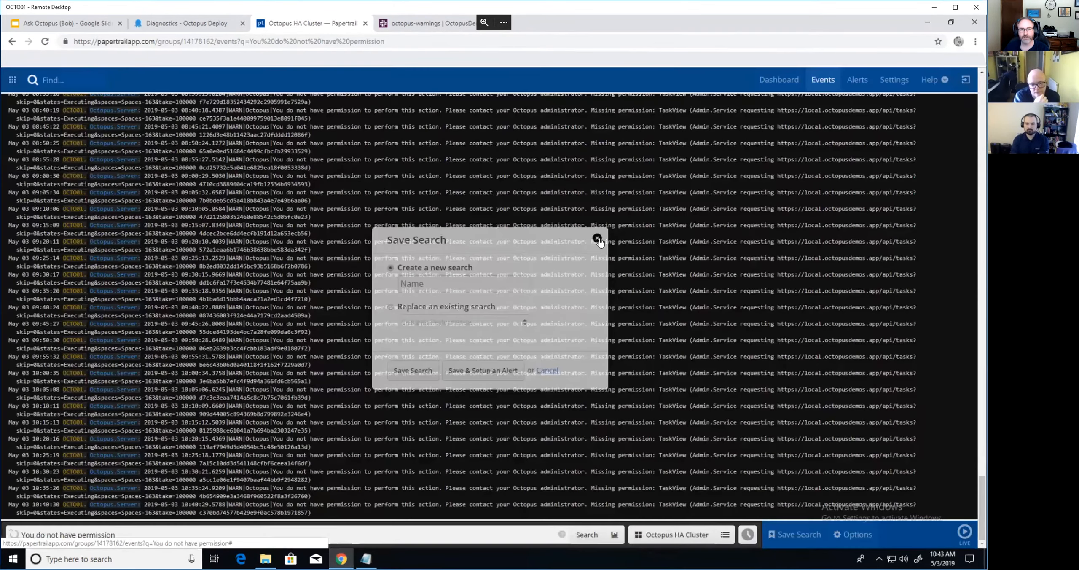
{"action": "left_click", "coordinate": [857, 81]}
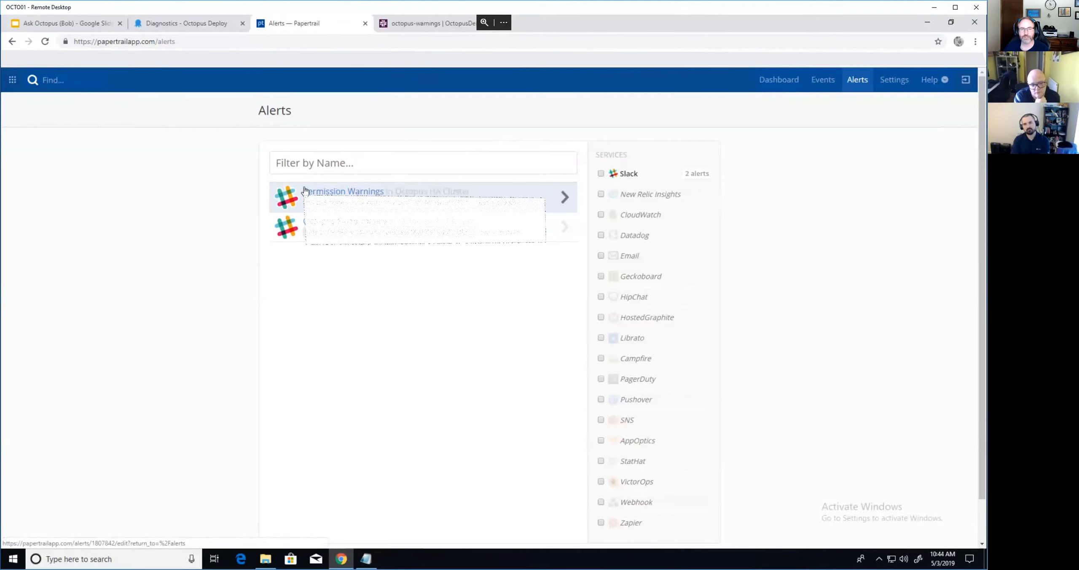
{"action": "left_click", "coordinate": [322, 198]}
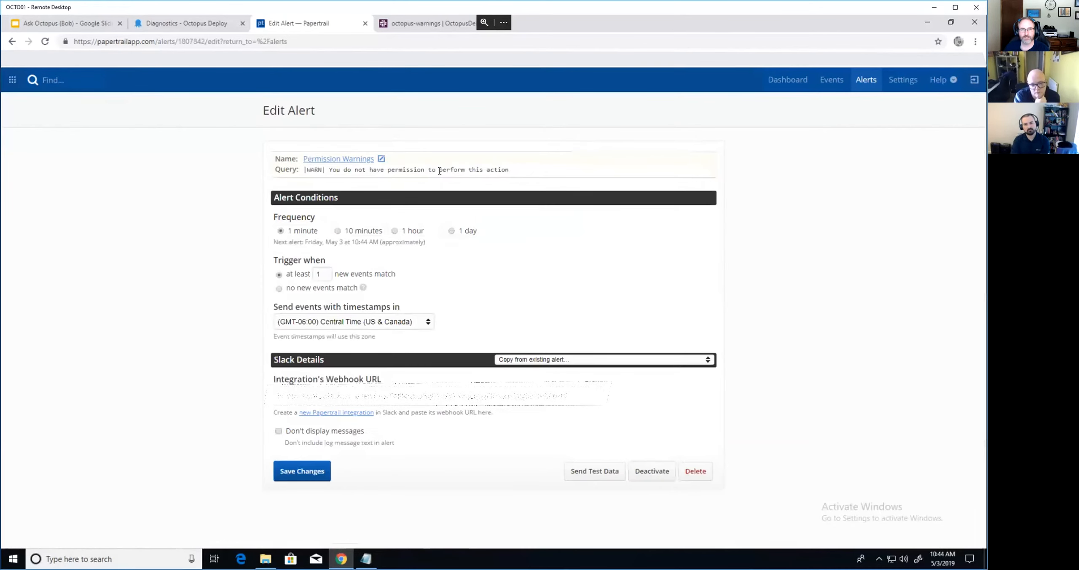
{"action": "left_click_drag", "start_coordinate": [274, 169], "coordinate": [510, 169]}
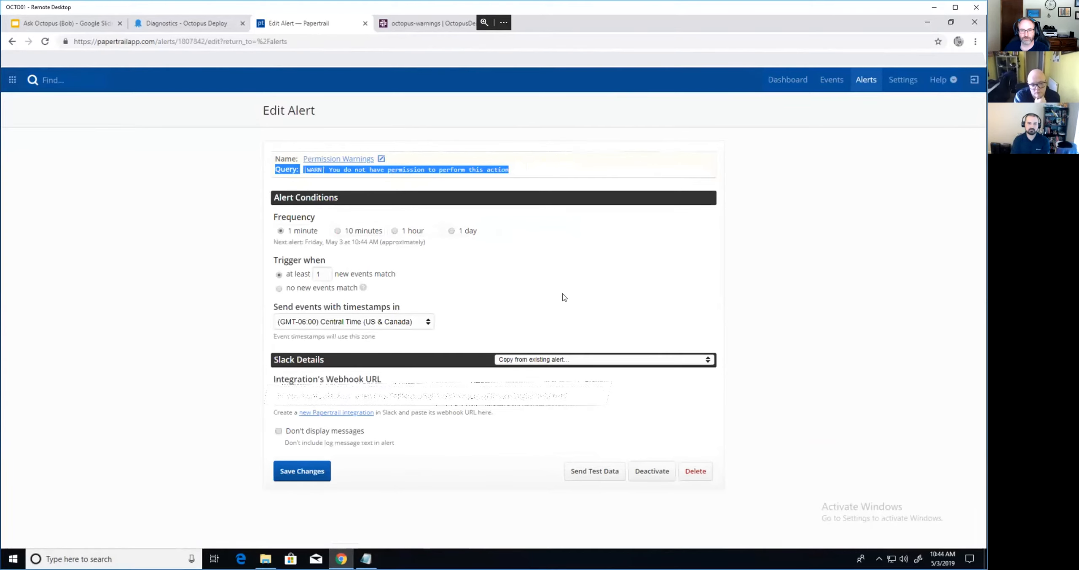
{"action": "left_click", "coordinate": [417, 25]}
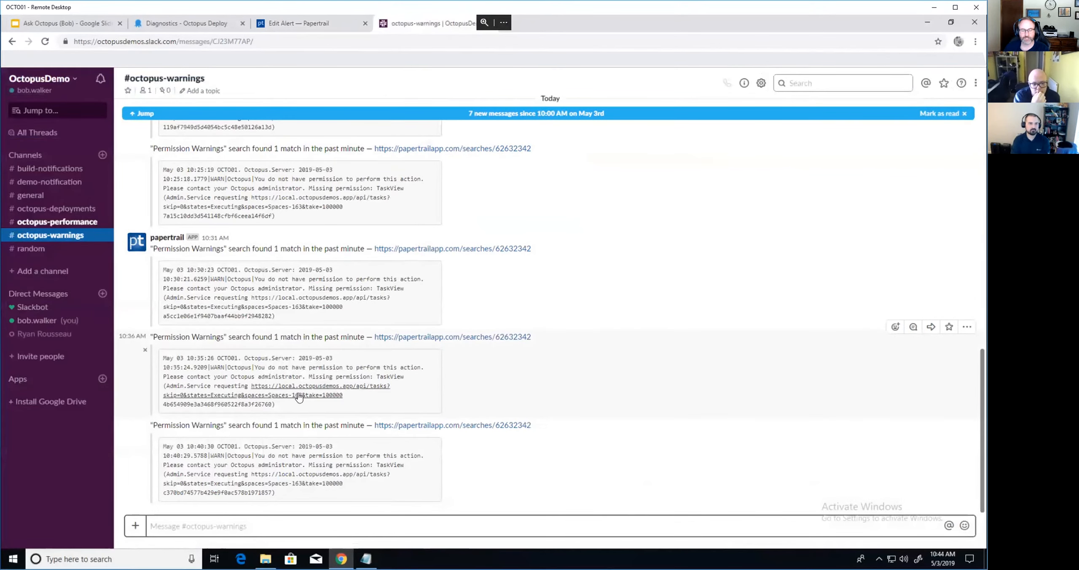
{"action": "scroll", "coordinate": [302, 403], "scroll_direction": "up", "scroll_amount": 3}
{"action": "scroll", "coordinate": [299, 396], "scroll_direction": "down", "scroll_amount": 3}
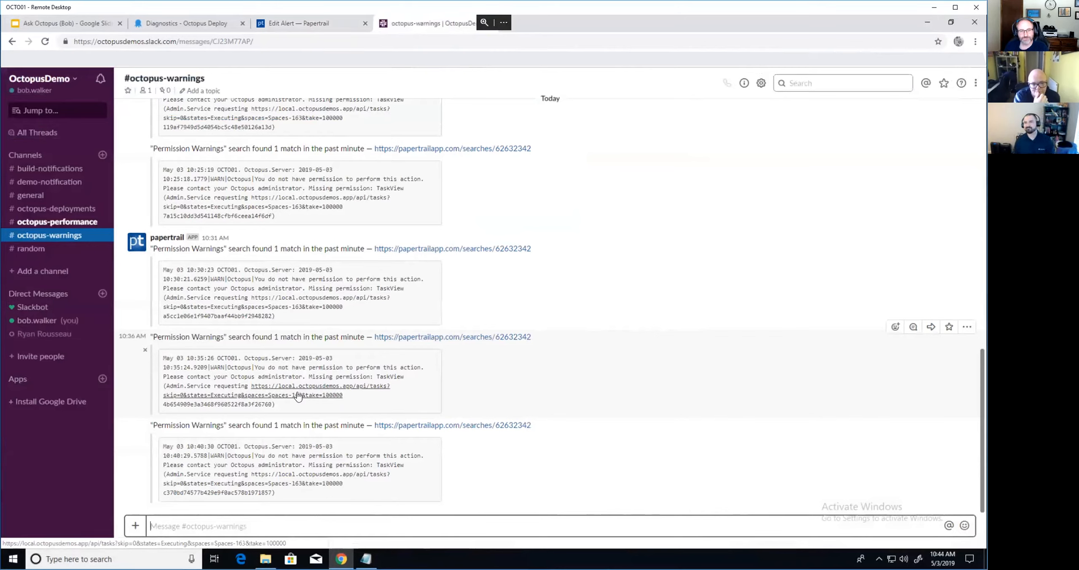
{"action": "left_click", "coordinate": [66, 228]}
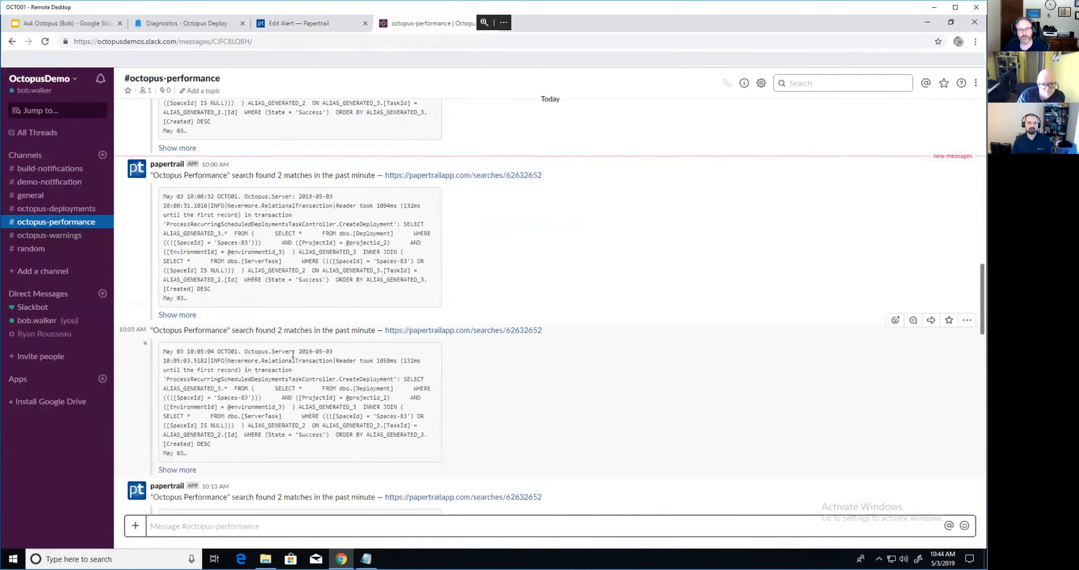
{"action": "scroll", "coordinate": [294, 354], "scroll_direction": "down", "scroll_amount": 5}
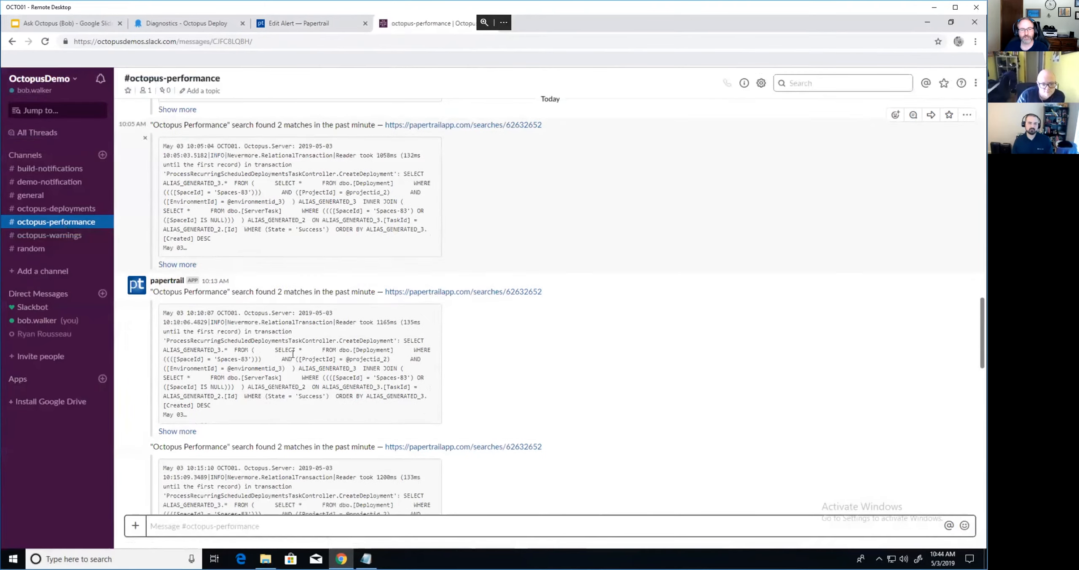
{"action": "scroll", "coordinate": [293, 355], "scroll_direction": "down", "scroll_amount": 10}
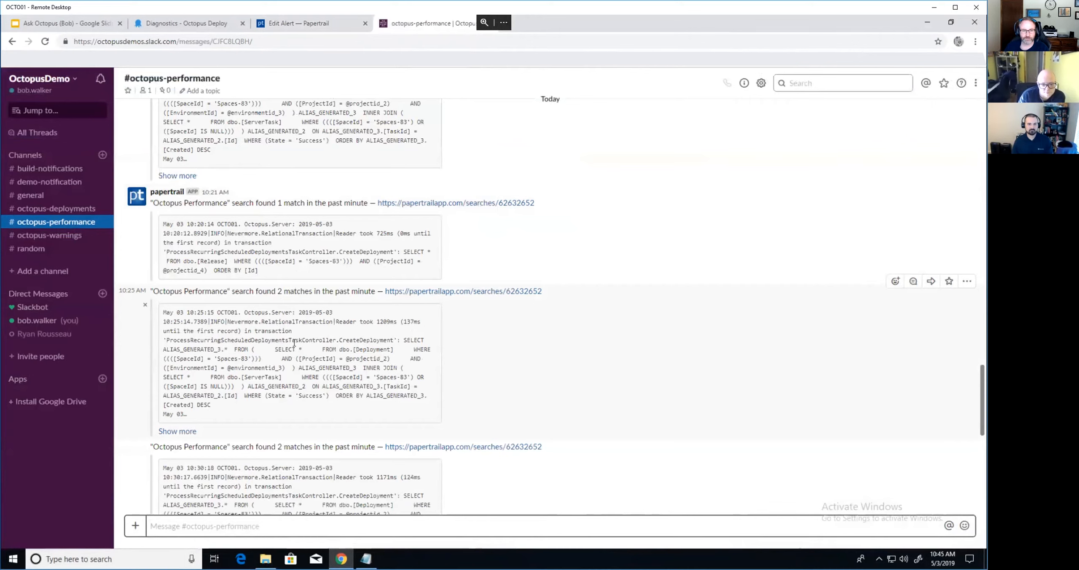
{"action": "scroll", "coordinate": [323, 358], "scroll_direction": "down", "scroll_amount": 3}
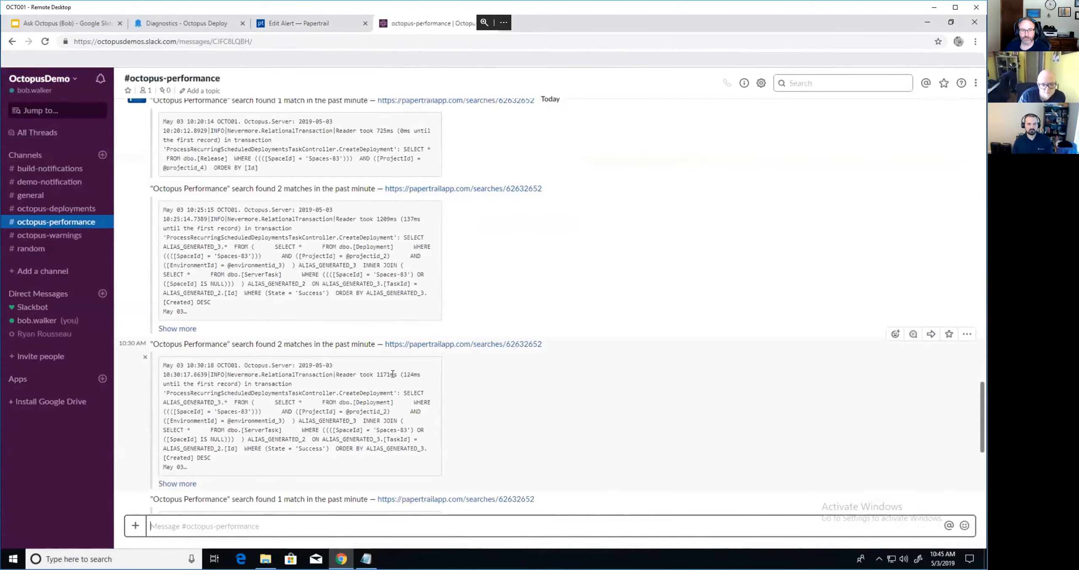
{"action": "scroll", "coordinate": [401, 375], "scroll_direction": "down", "scroll_amount": 9}
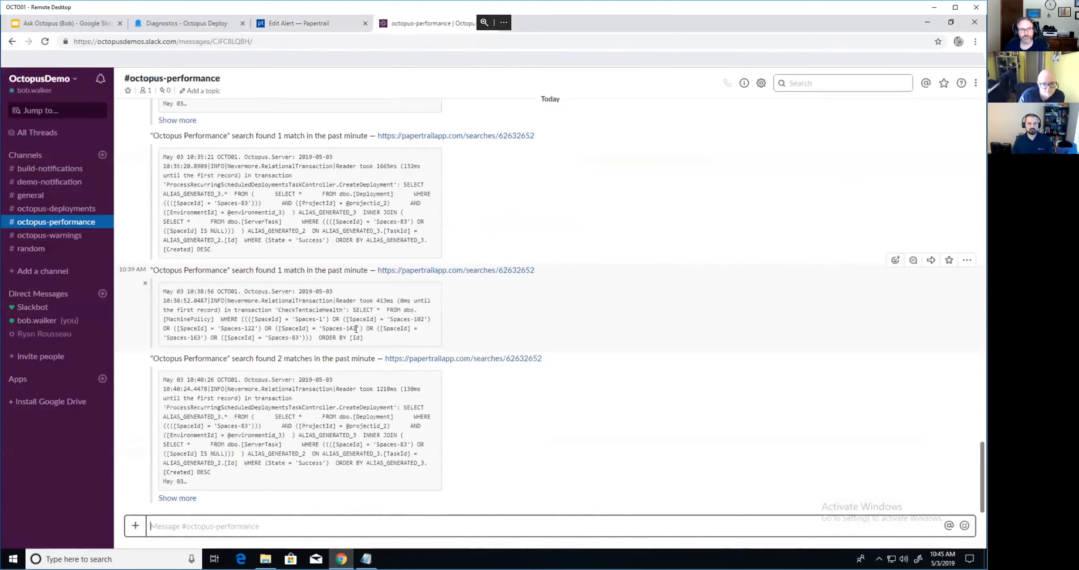
{"action": "scroll", "coordinate": [357, 328], "scroll_direction": "up", "scroll_amount": 8}
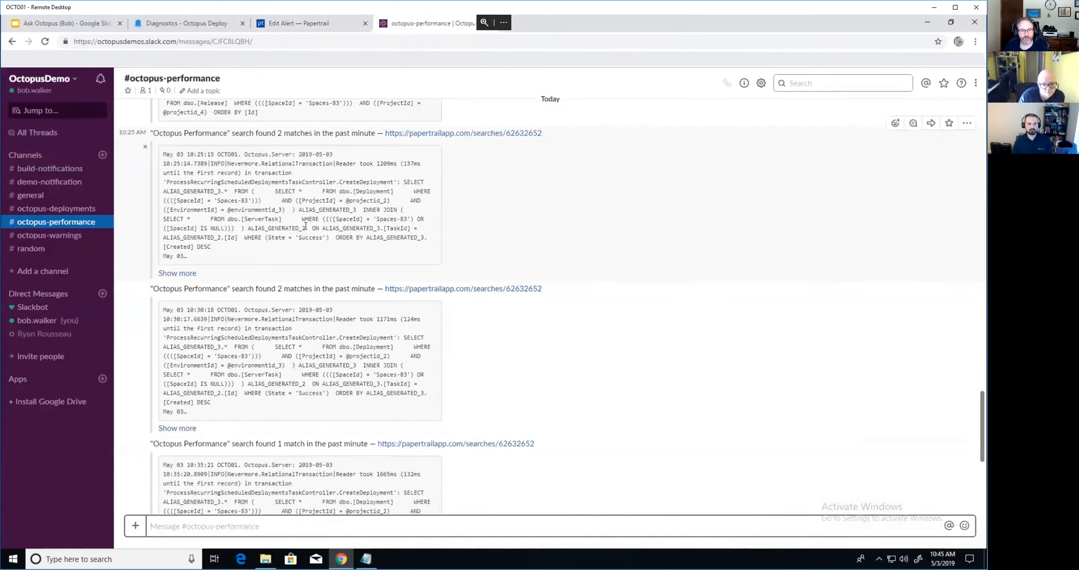
- Point File Explorer at the network share \\192.168.0.233\data\
{"action": "left_click", "coordinate": [262, 560]}
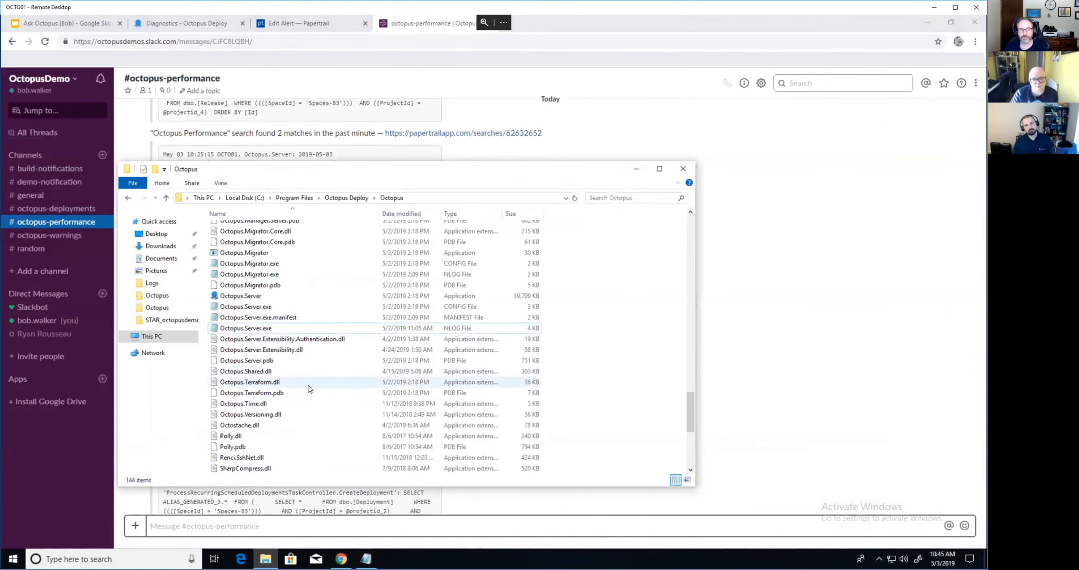
{"action": "left_click", "coordinate": [290, 329]}
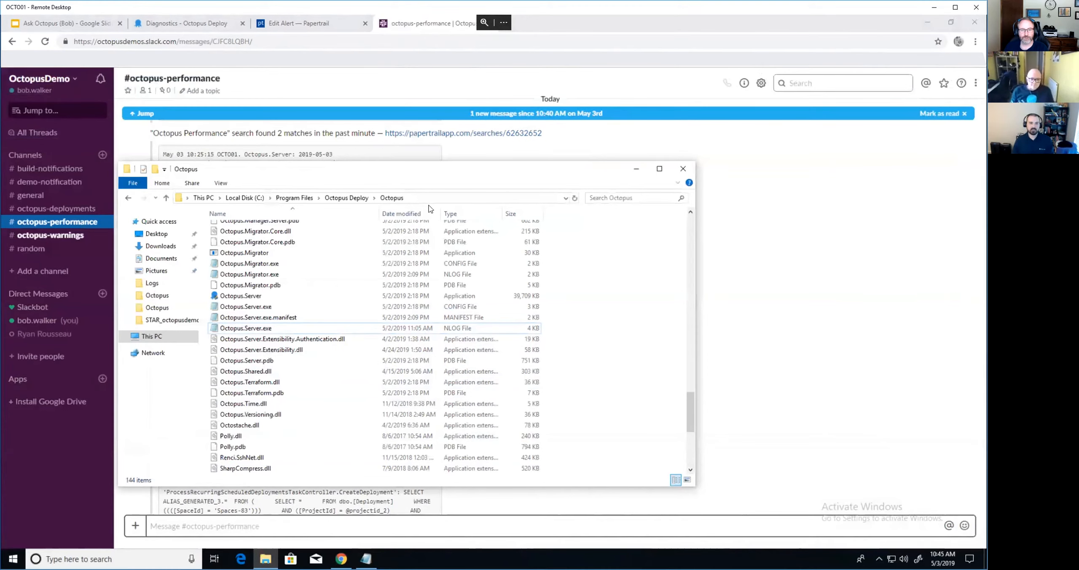
{"action": "left_click", "coordinate": [433, 199]}
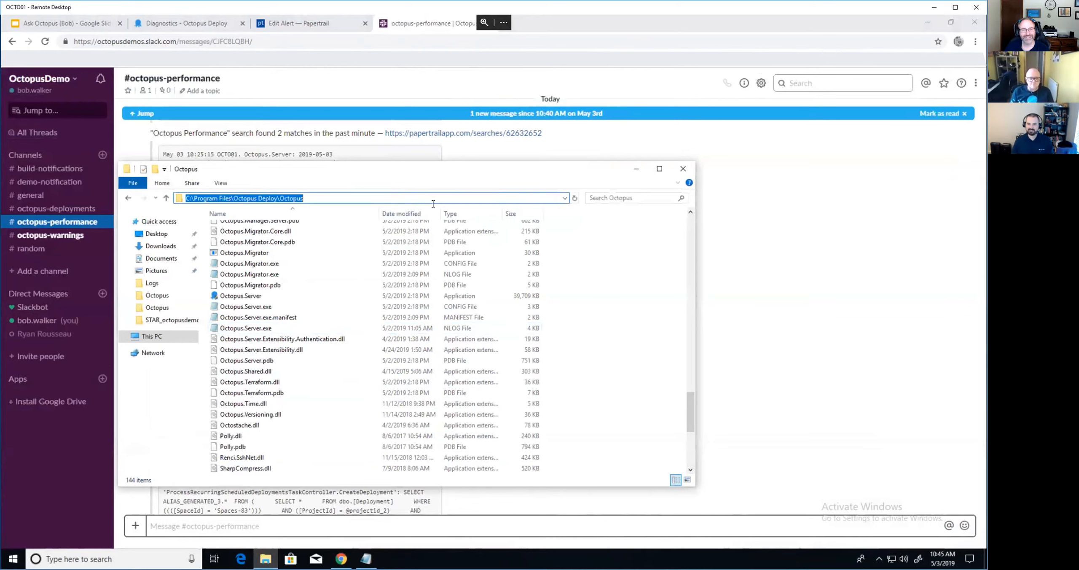
{"action": "type", "text": "\\\\192"}
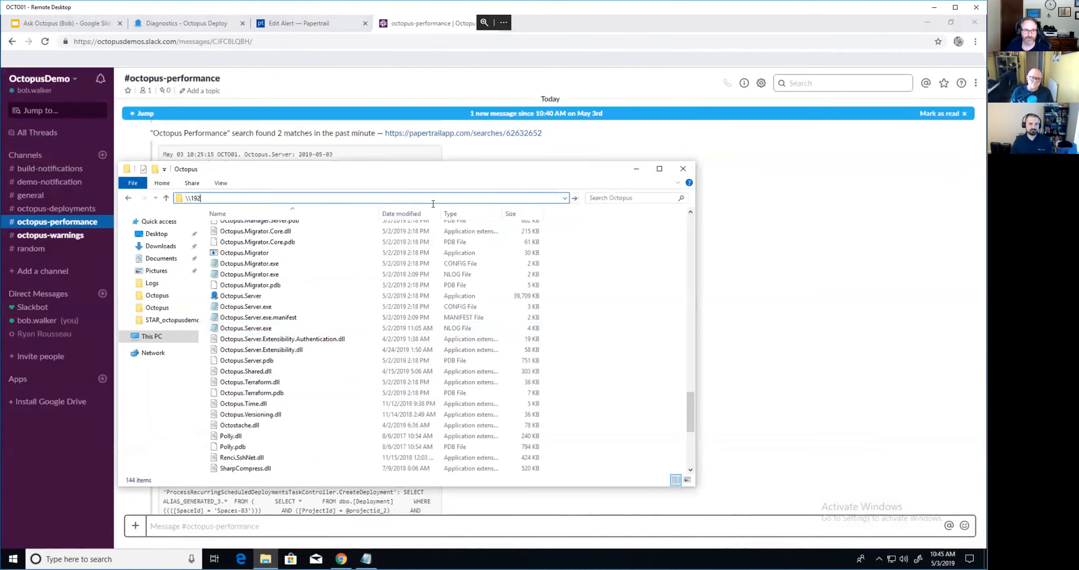
{"action": "type", "text": ".168.0.233\\data\\"}
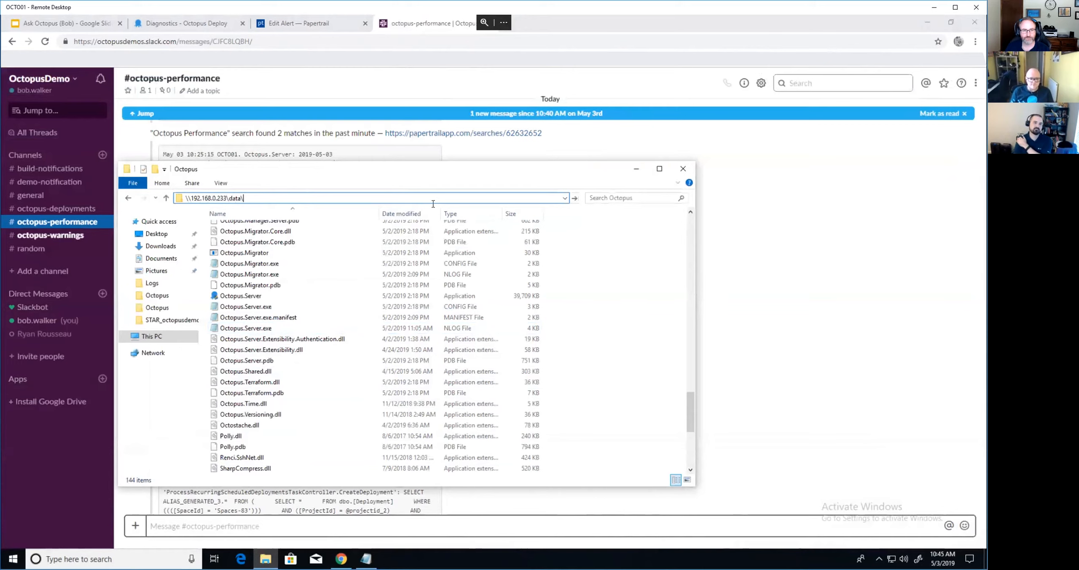
{"action": "key", "text": "Return"}
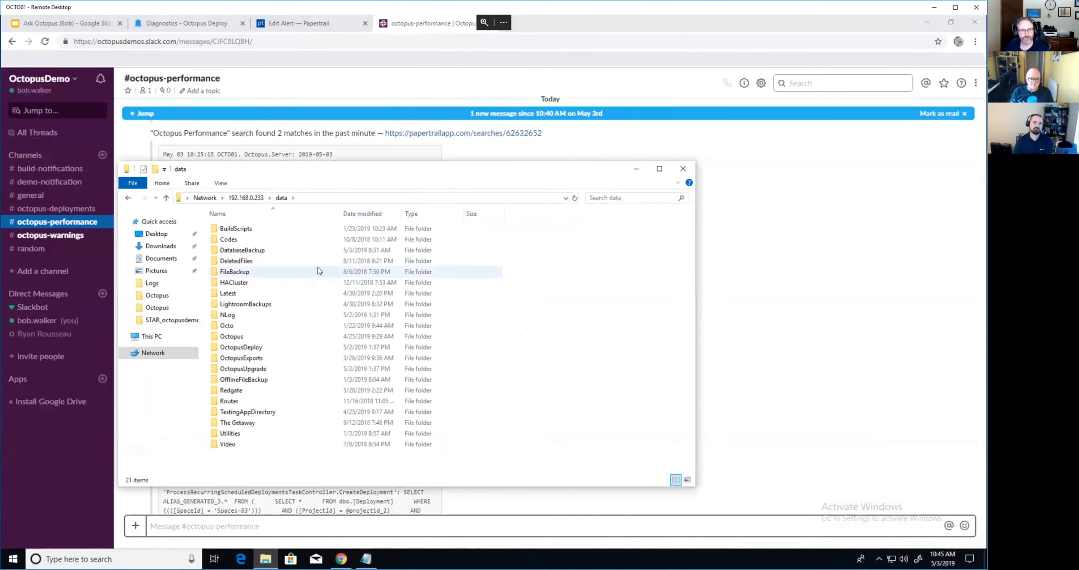
- In the share's NLog folder, select the Octopus.Server.exe NLog file and NLog.Targets.Syslog.dll
{"action": "double_click", "coordinate": [252, 315]}
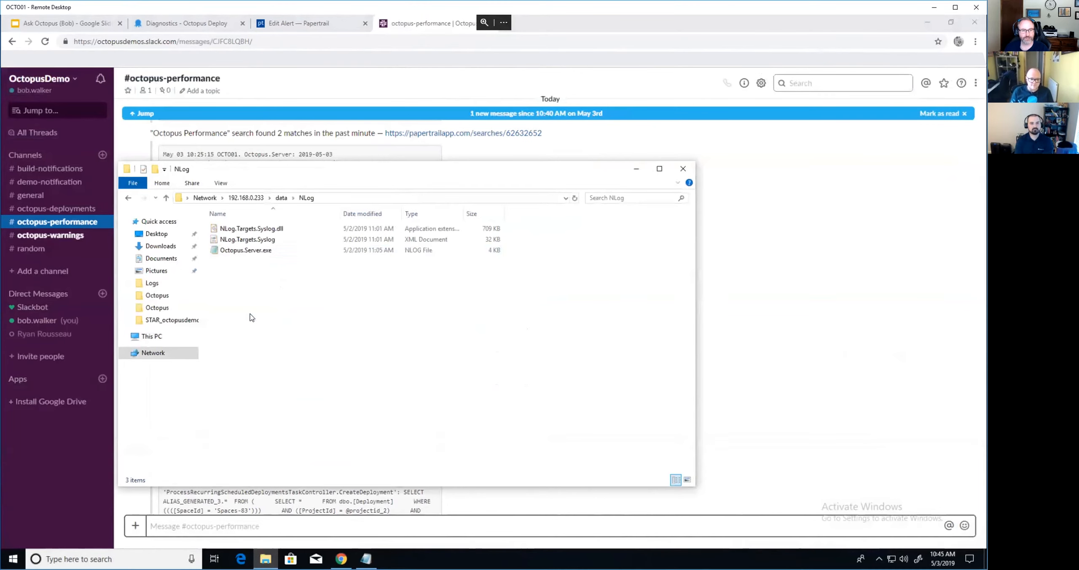
{"action": "left_click", "coordinate": [252, 252]}
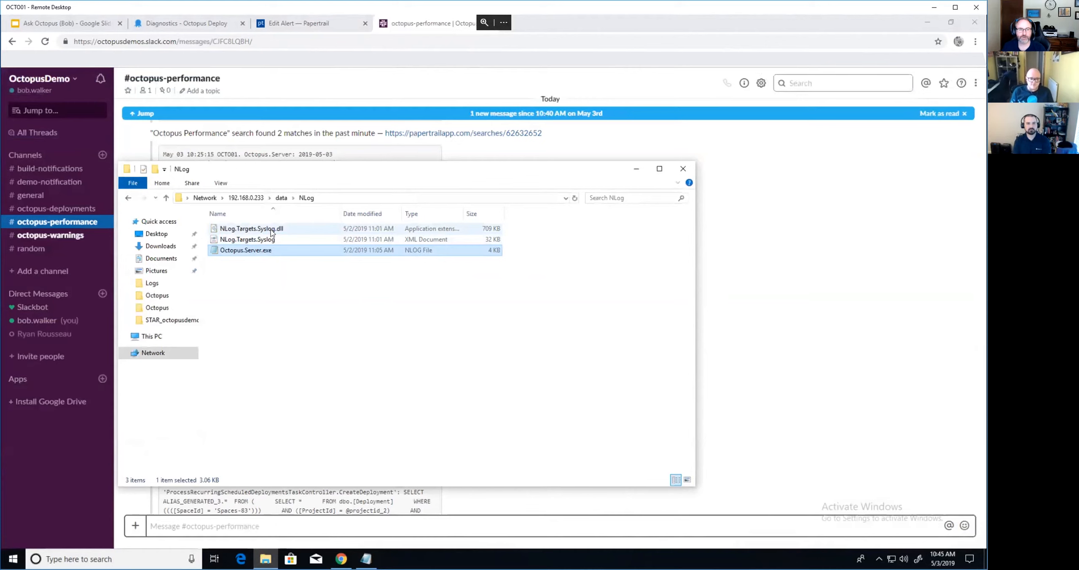
{"action": "left_click", "coordinate": [272, 233]}
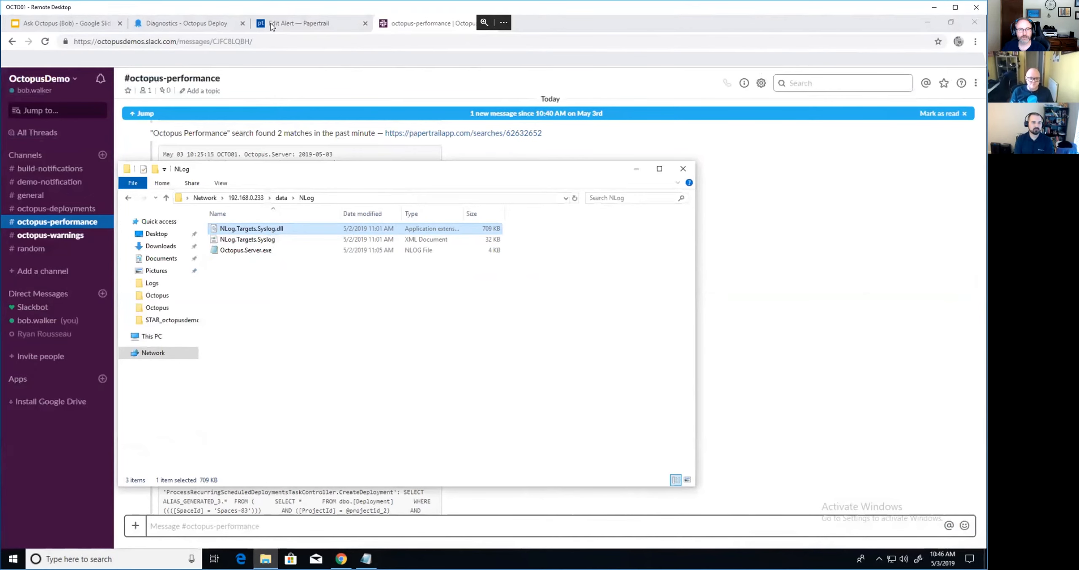
{"action": "left_click", "coordinate": [276, 24]}
{"action": "left_click", "coordinate": [188, 29]}
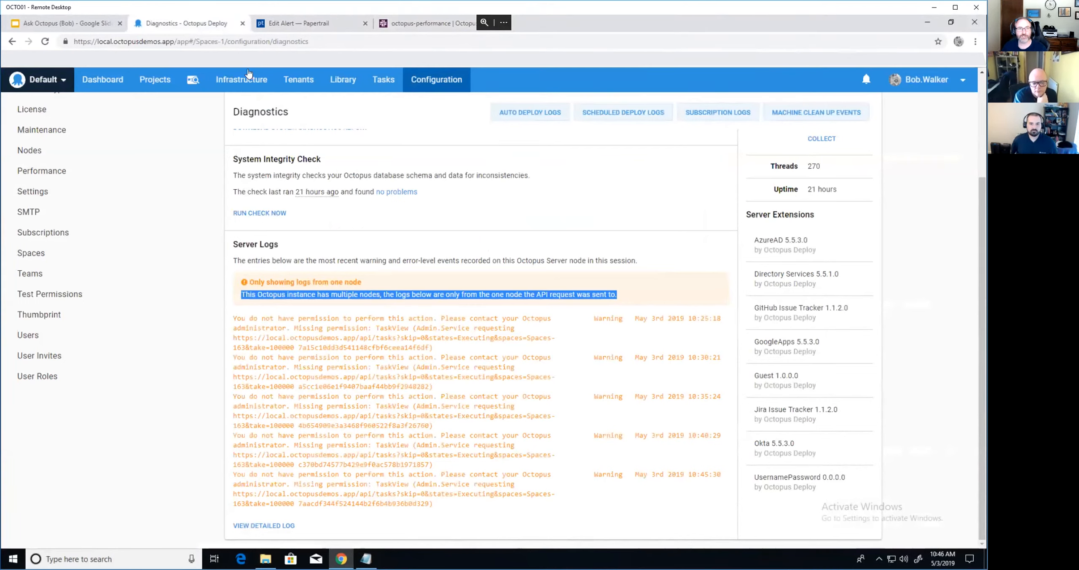
{"action": "left_click", "coordinate": [262, 25]}
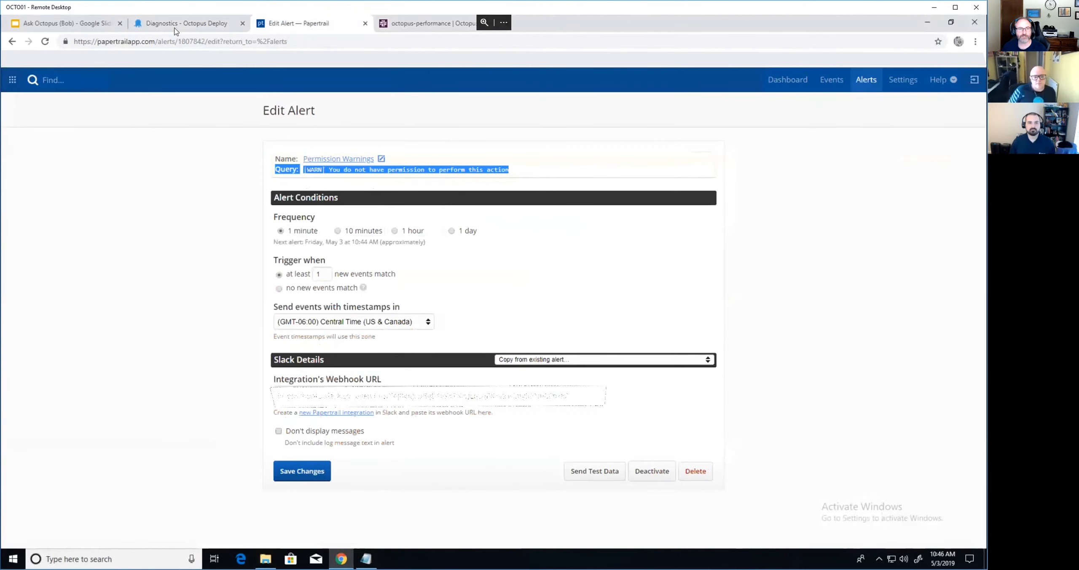
- View the Octopus HA Cluster event log from the Dashboard, then return to the Dashboard
{"action": "left_click", "coordinate": [784, 88]}
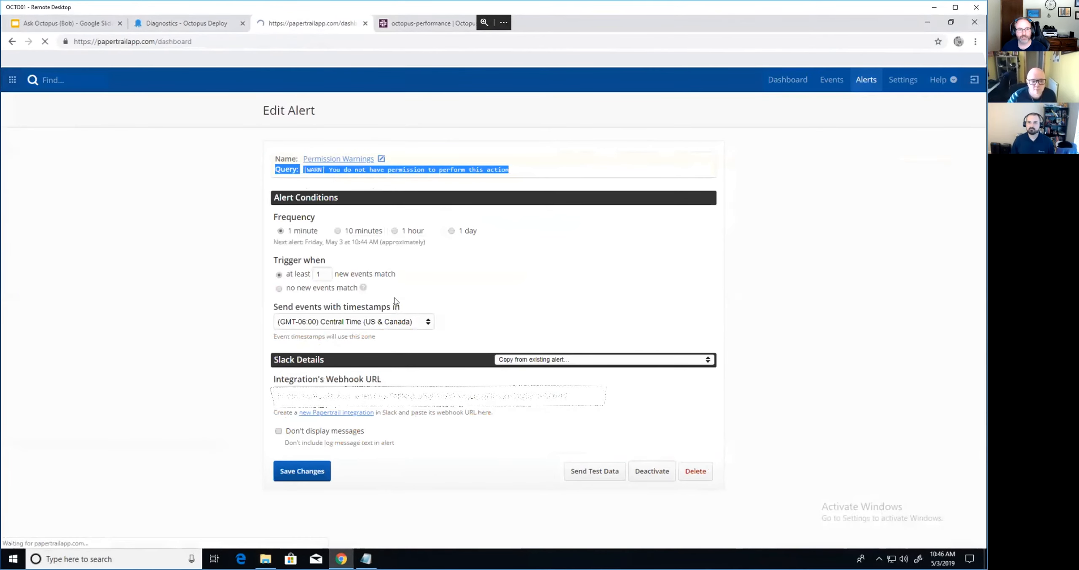
{"action": "left_click", "coordinate": [292, 179]}
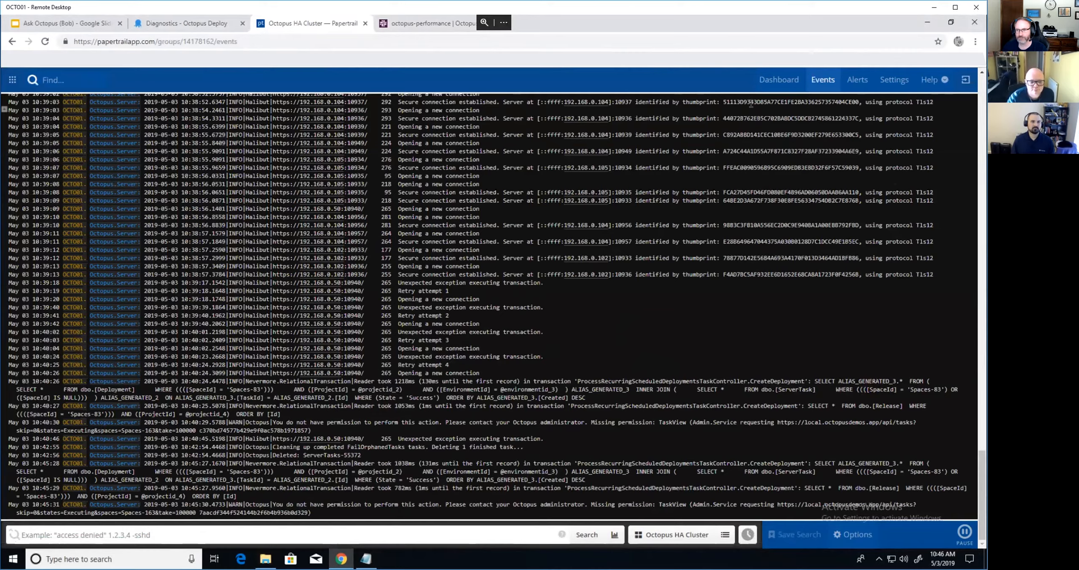
{"action": "left_click", "coordinate": [766, 84]}
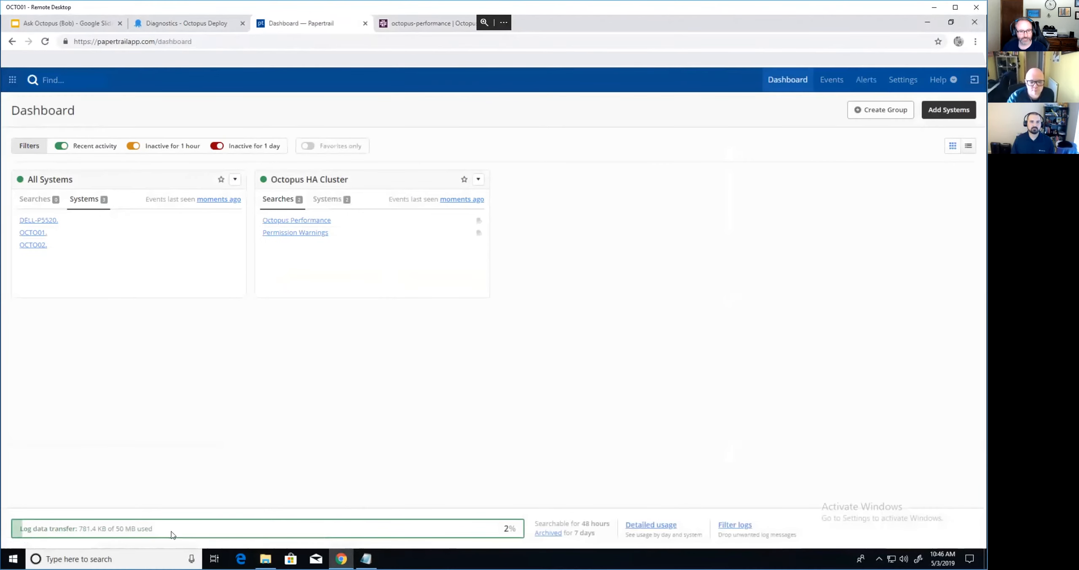
{"action": "mouse_move", "coordinate": [148, 532]}
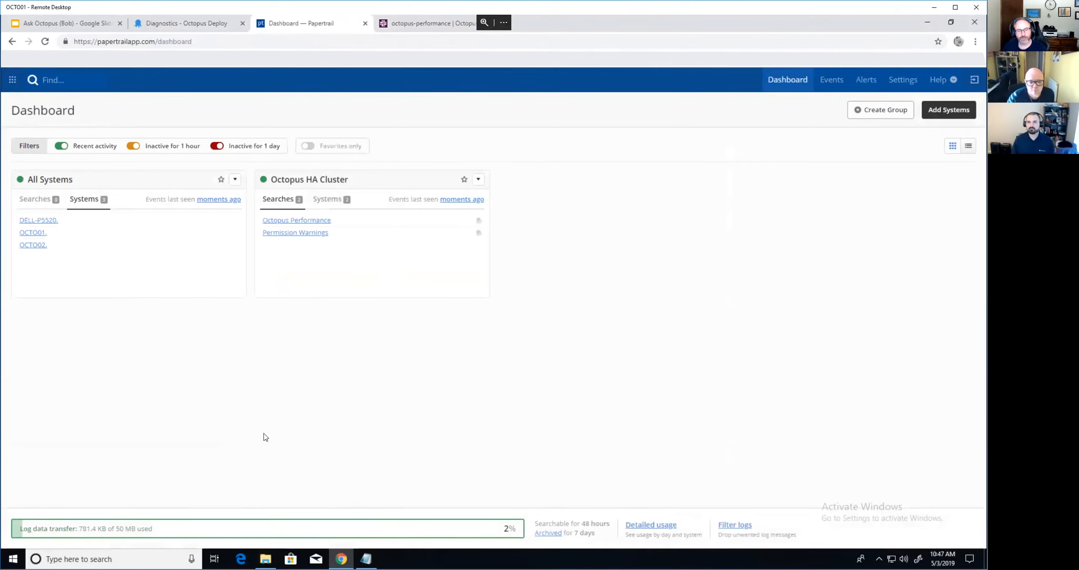
{"action": "mouse_move", "coordinate": [199, 532]}
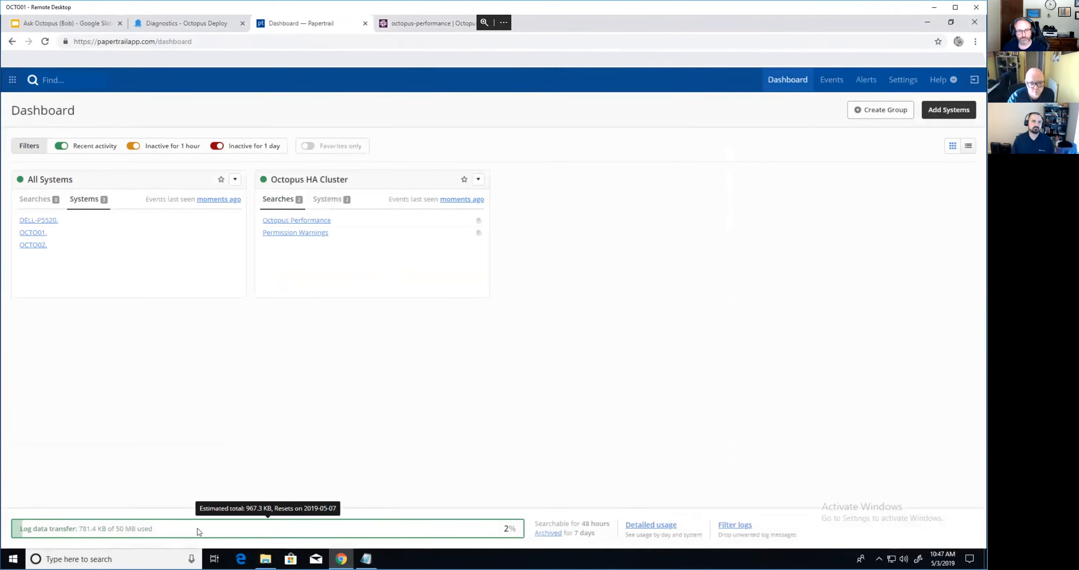